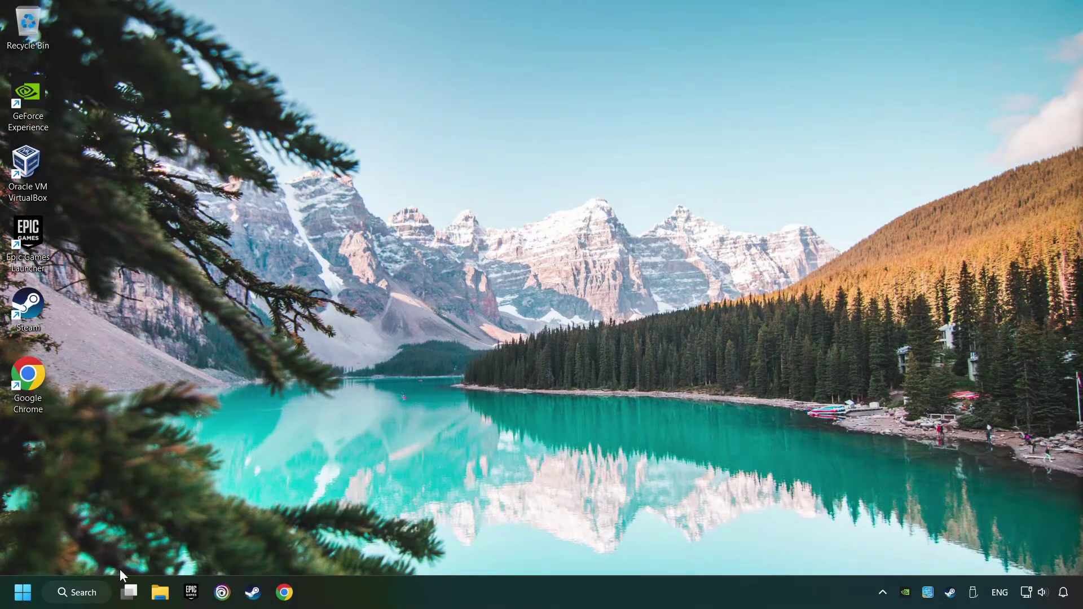
# - Open Windows search to look up Device Manager
pyautogui.click(82, 592)
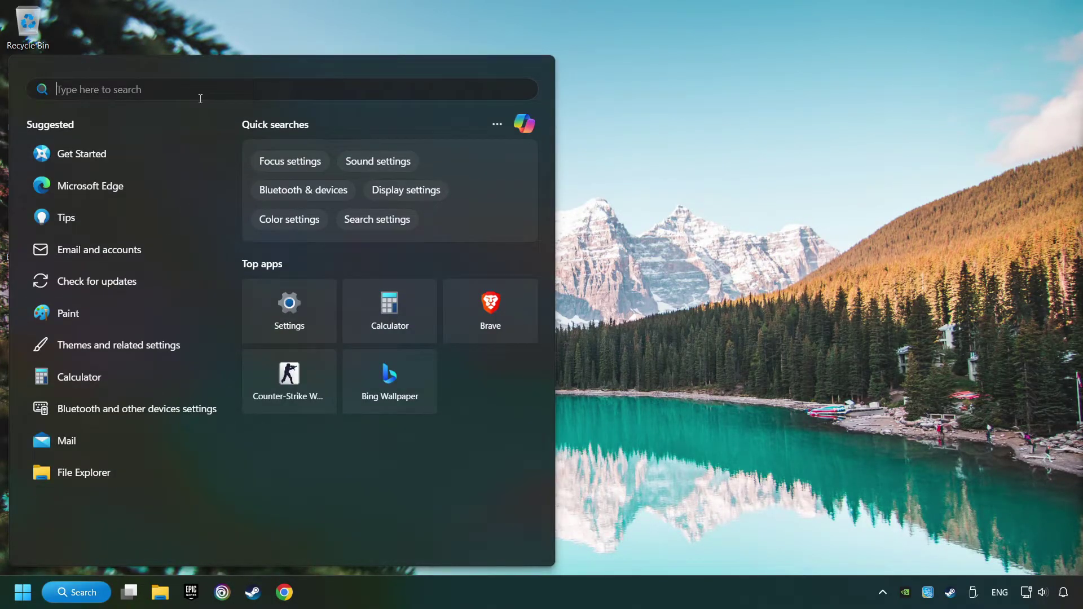
pyautogui.write('device m')
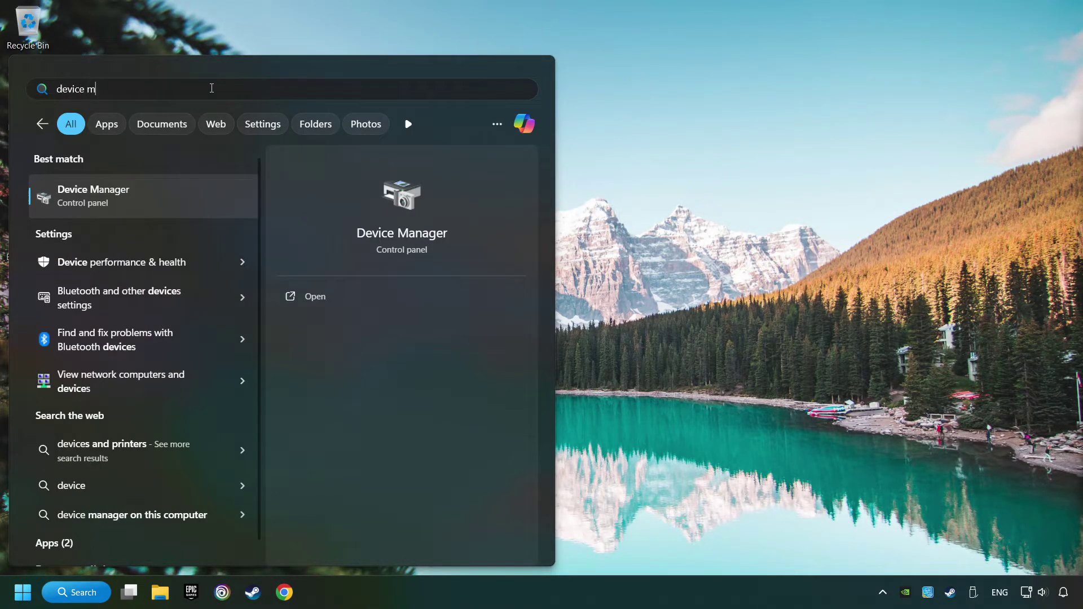
pyautogui.write('anager')
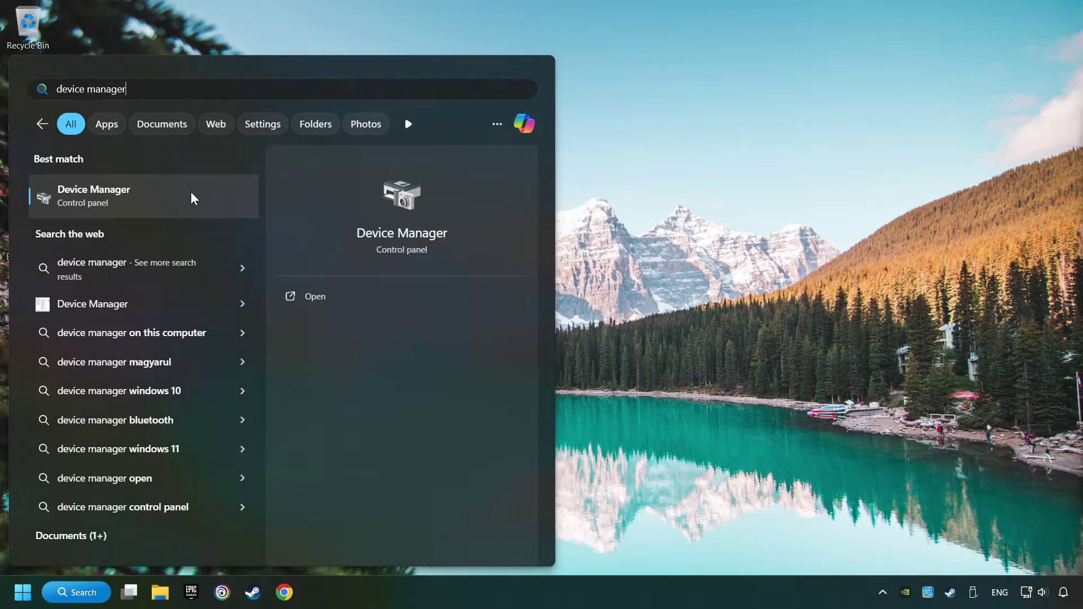
# - Launch Device Manager, centre its window, and select the NVIDIA GeForce GTX 1050 Ti under Display adapters
pyautogui.click(220, 195)
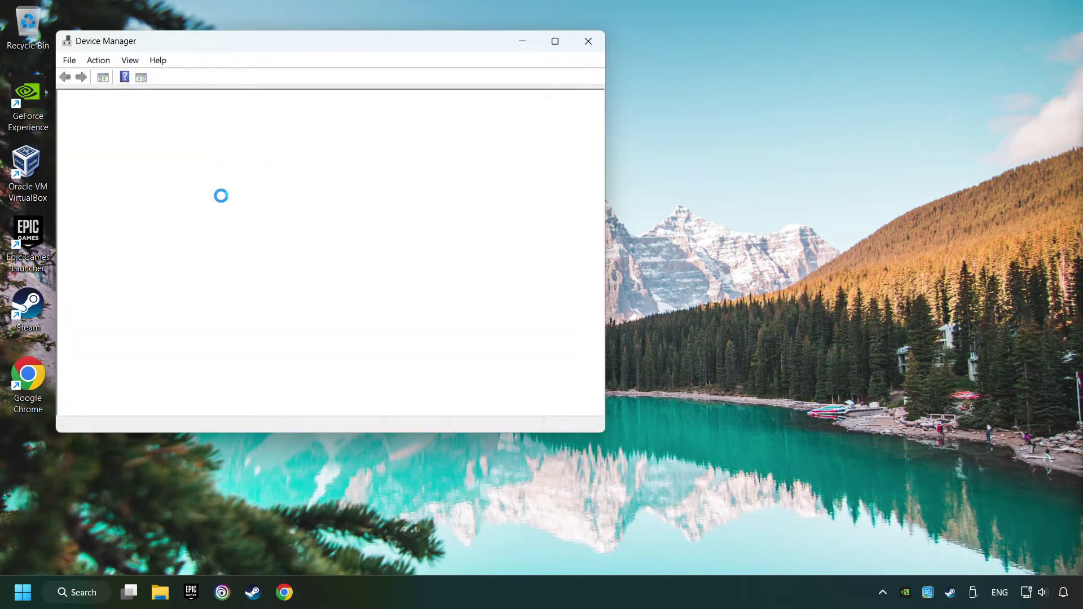
pyautogui.moveTo(220, 47); pyautogui.dragTo(405, 133)
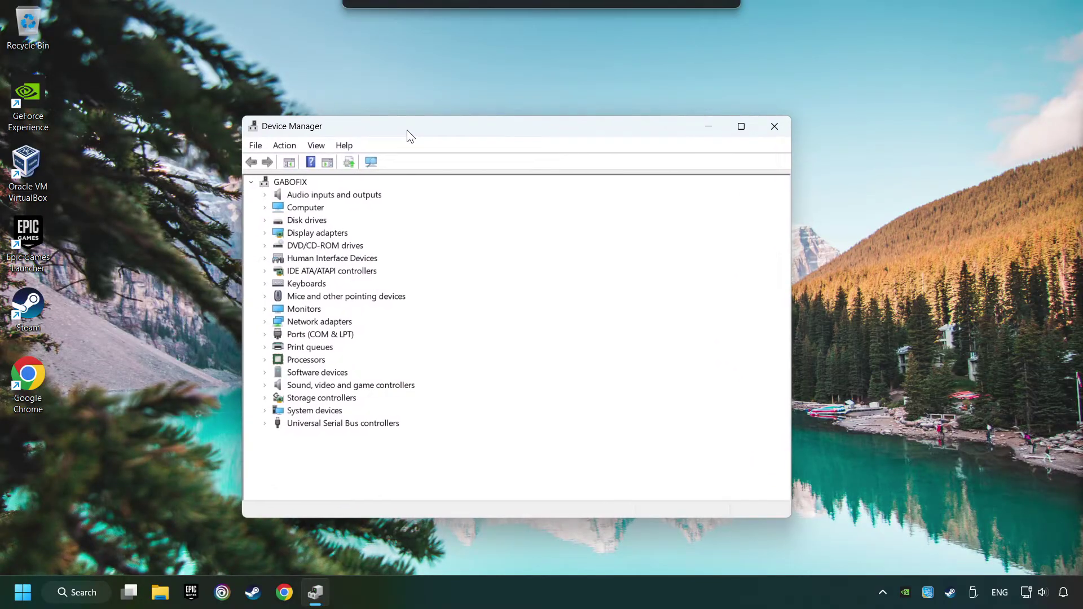
pyautogui.click(265, 233)
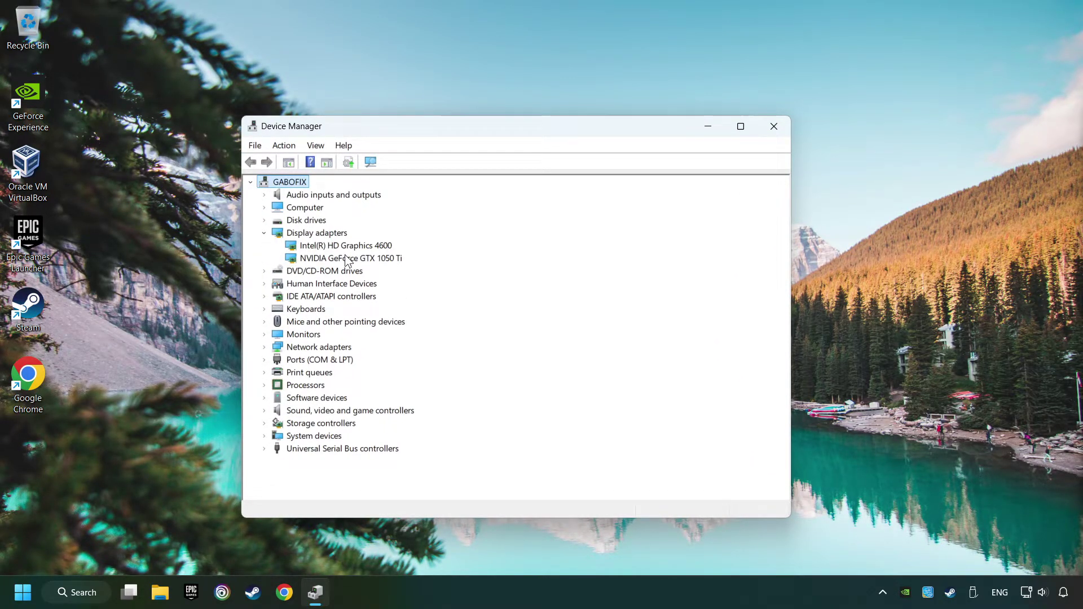
pyautogui.click(307, 261)
# - Auto-search for an NVIDIA GTX 1050 Ti driver update; the best driver is already installed
pyautogui.rightClick(354, 261)
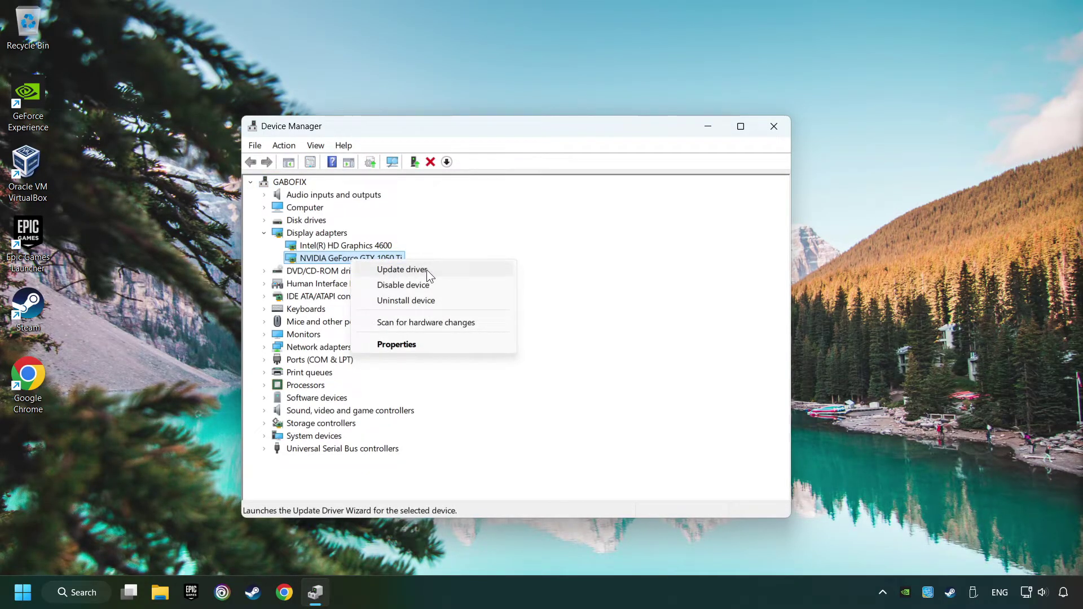
pyautogui.click(445, 269)
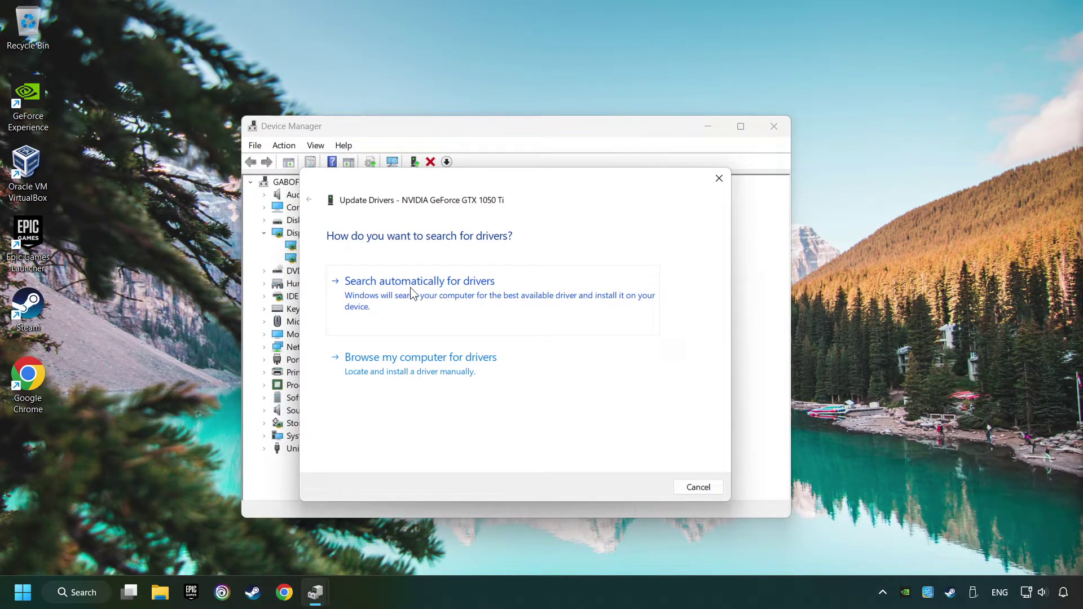
pyautogui.click(454, 291)
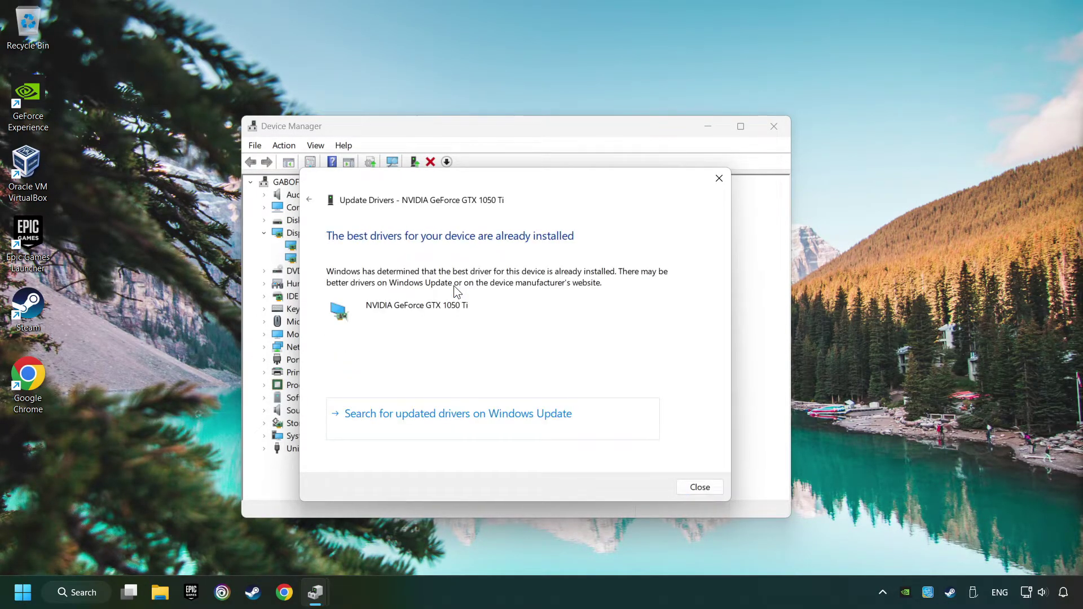
pyautogui.click(699, 487)
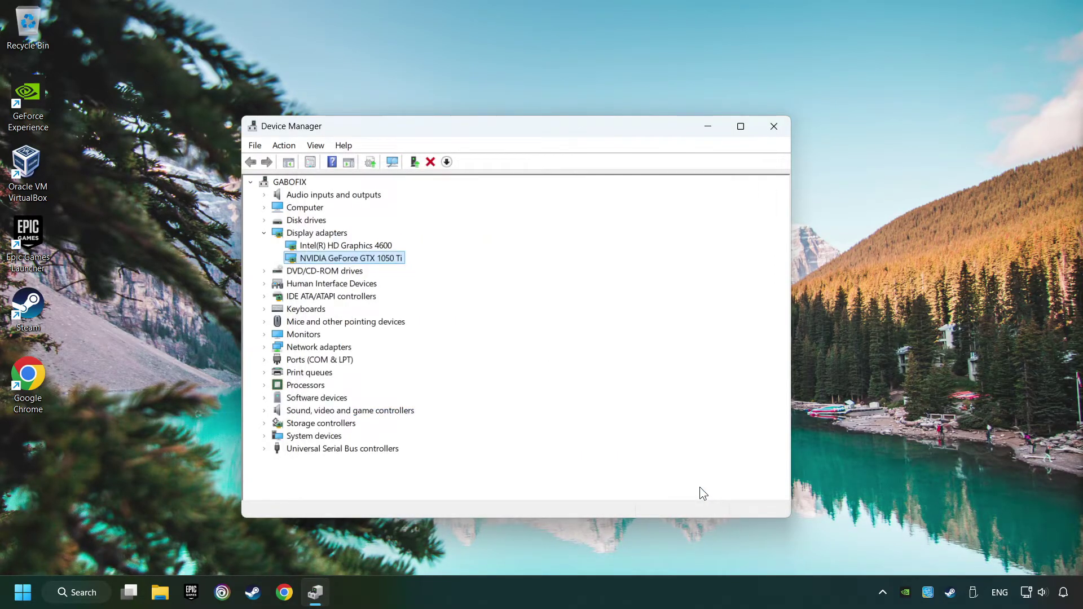
# - Close Device Manager and Google 'nvidia geforce driver download'
pyautogui.click(773, 127)
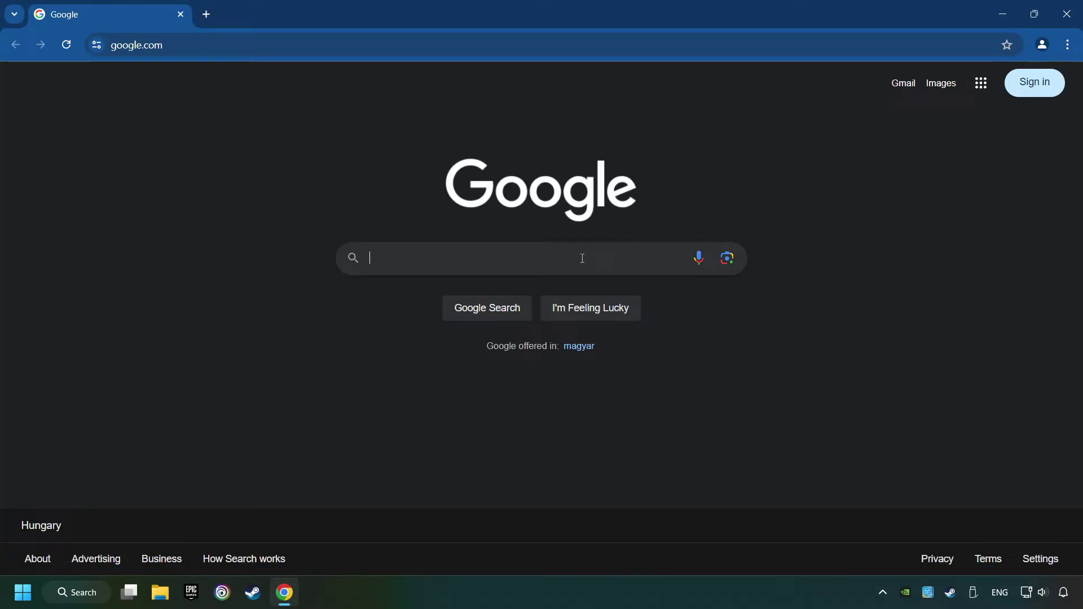
pyautogui.write('nvidia ge')
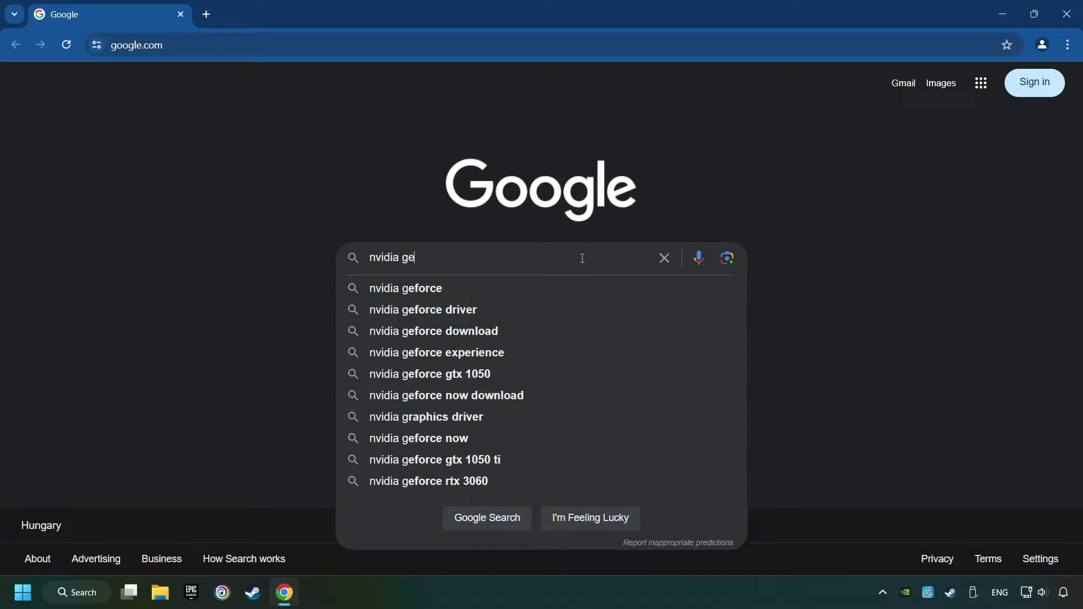
pyautogui.write('force drive')
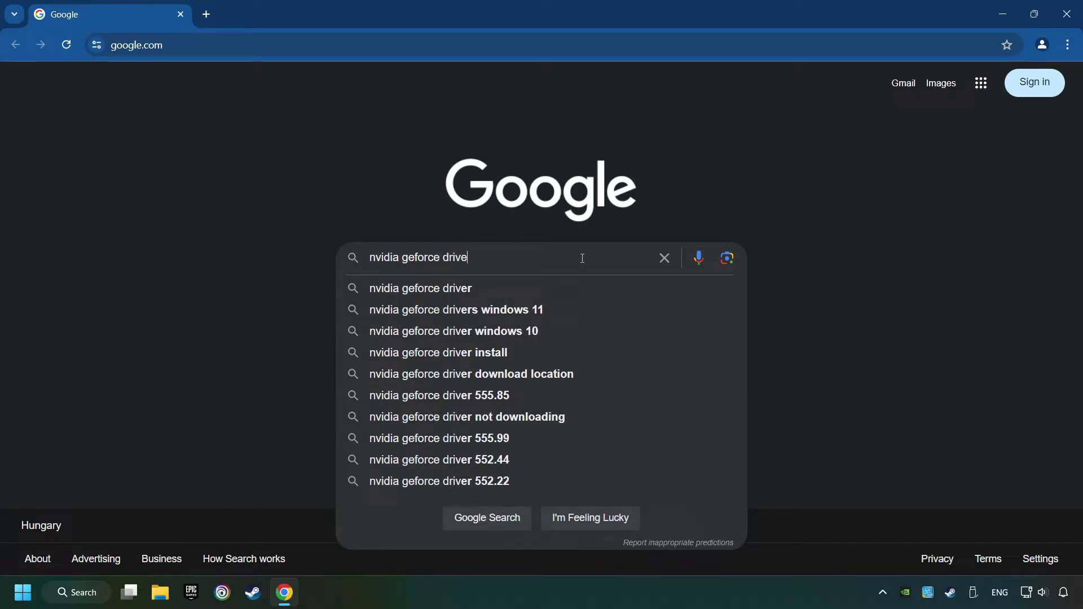
pyautogui.write('r download')
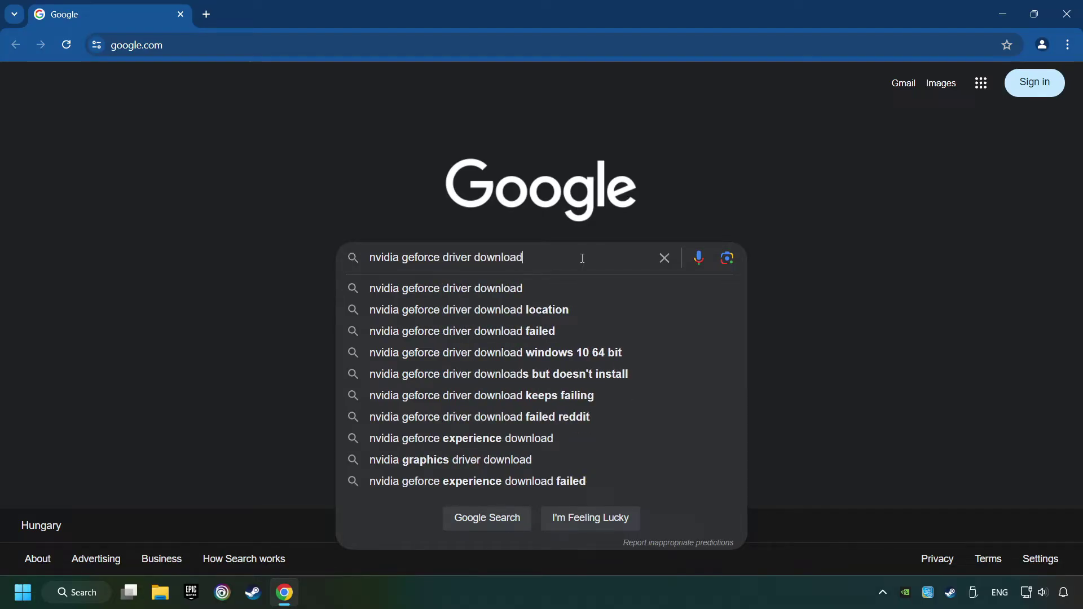
pyautogui.press('Return')
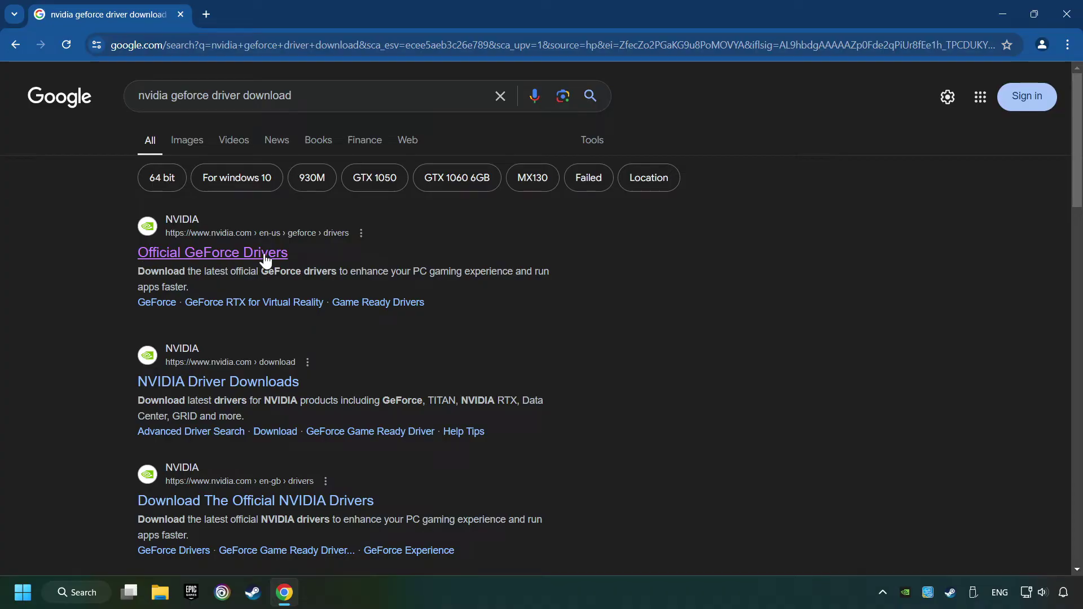
# - Download GeForce Experience from NVIDIA's official drivers page, run its installer, and close Chrome
pyautogui.click(259, 252)
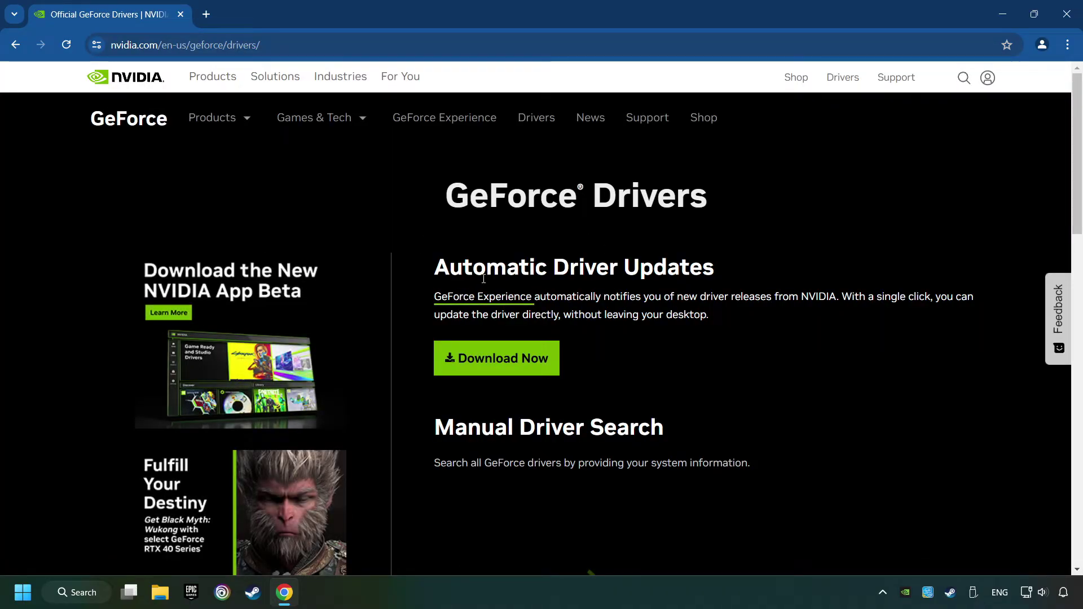
pyautogui.click(515, 371)
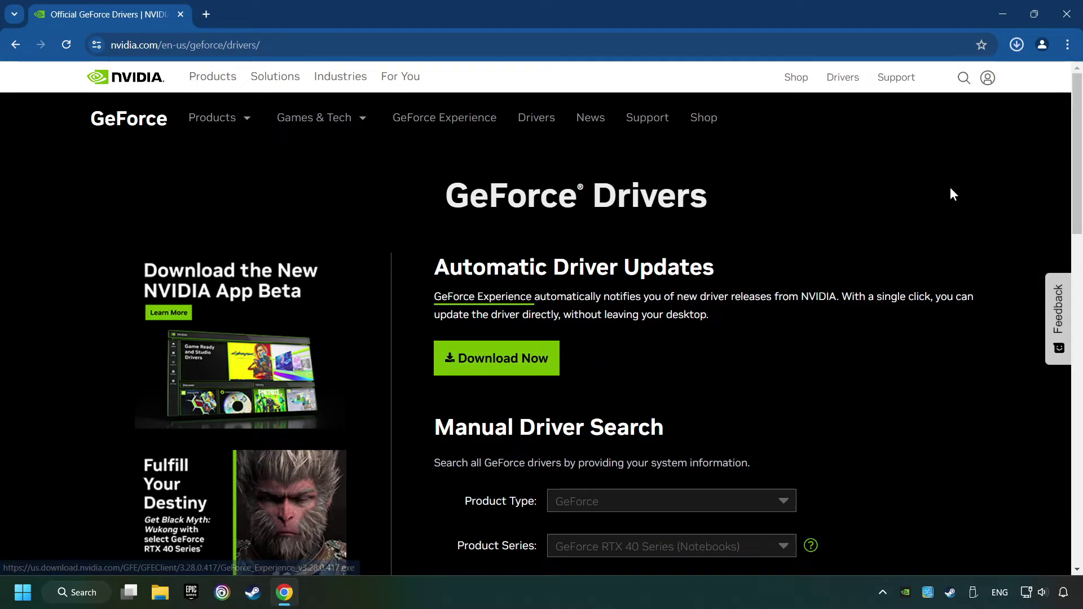
pyautogui.click(1016, 44)
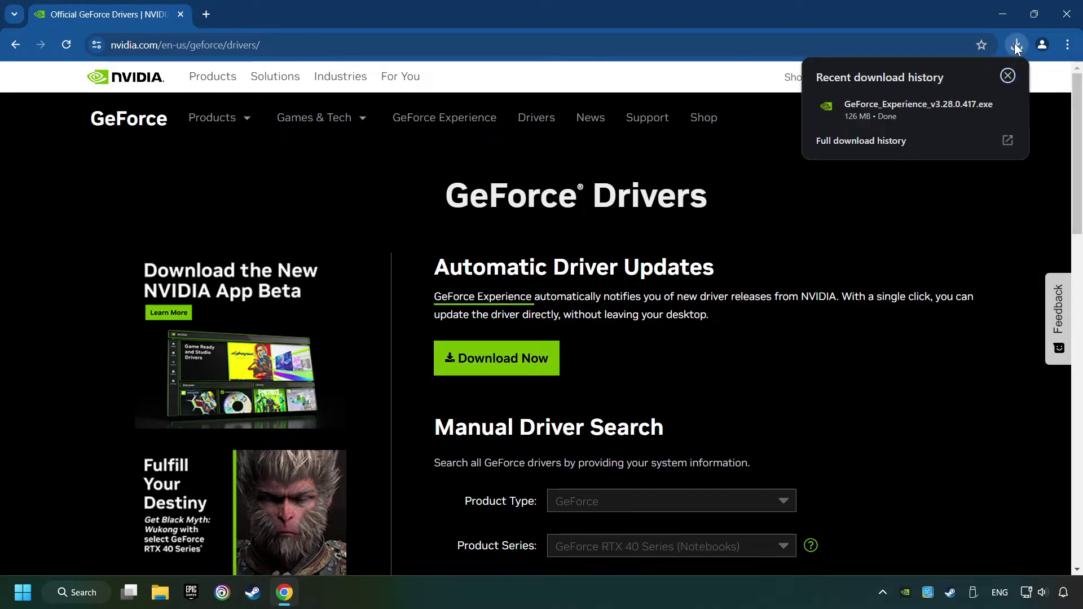
pyautogui.click(913, 110)
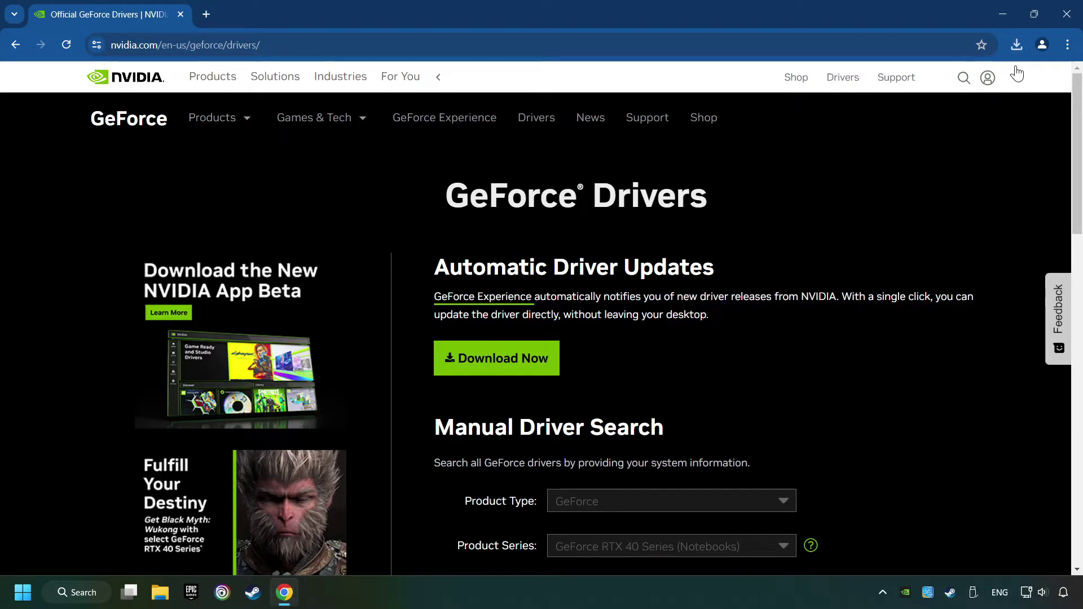
pyautogui.click(1065, 14)
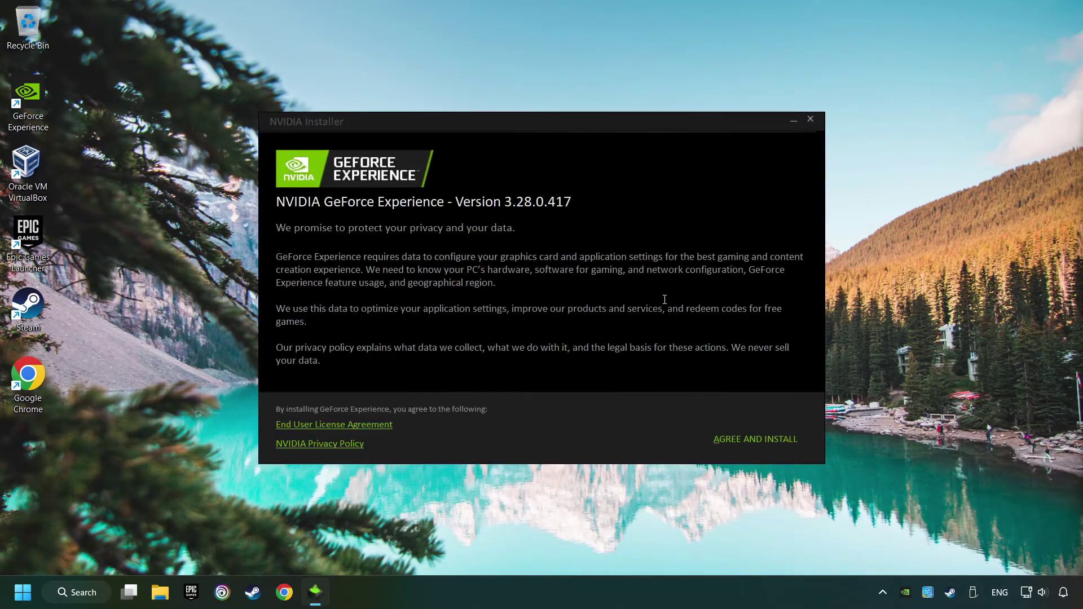
# - Agree to the NVIDIA license terms and install GeForce Experience 3.28
pyautogui.click(770, 440)
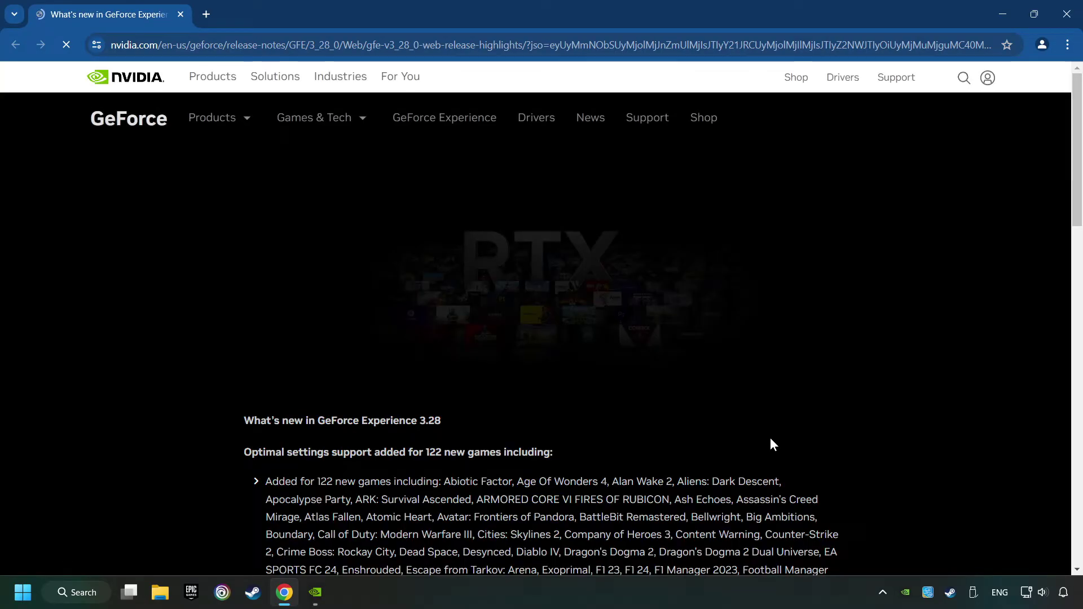
# - Close the release notes, confirm Game Ready Driver 560.70 is current, then close GeForce Experience
pyautogui.click(1066, 14)
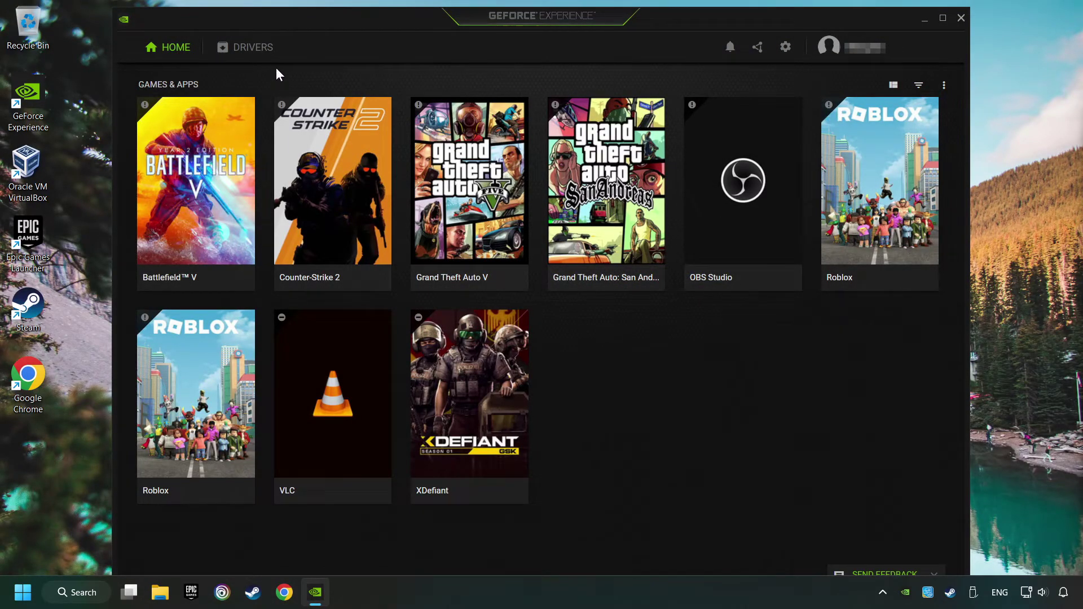
pyautogui.click(247, 48)
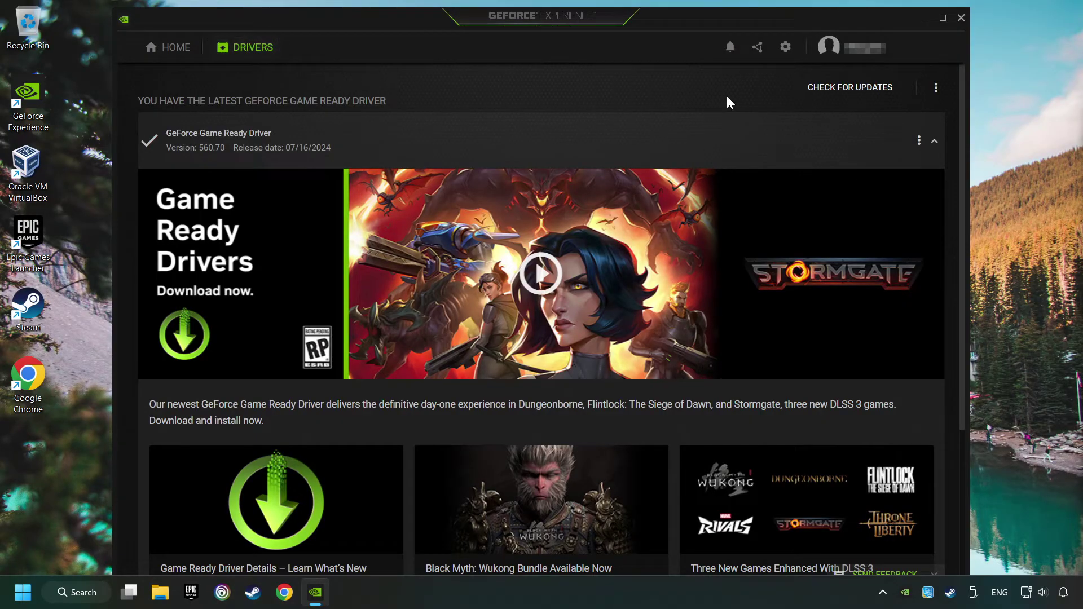
pyautogui.click(861, 91)
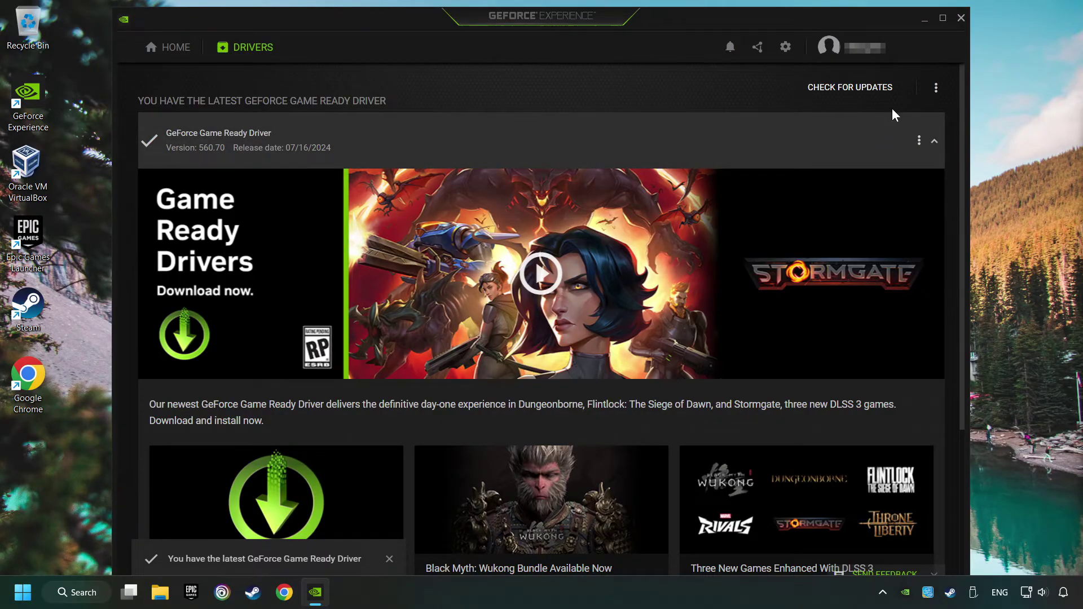
pyautogui.click(963, 17)
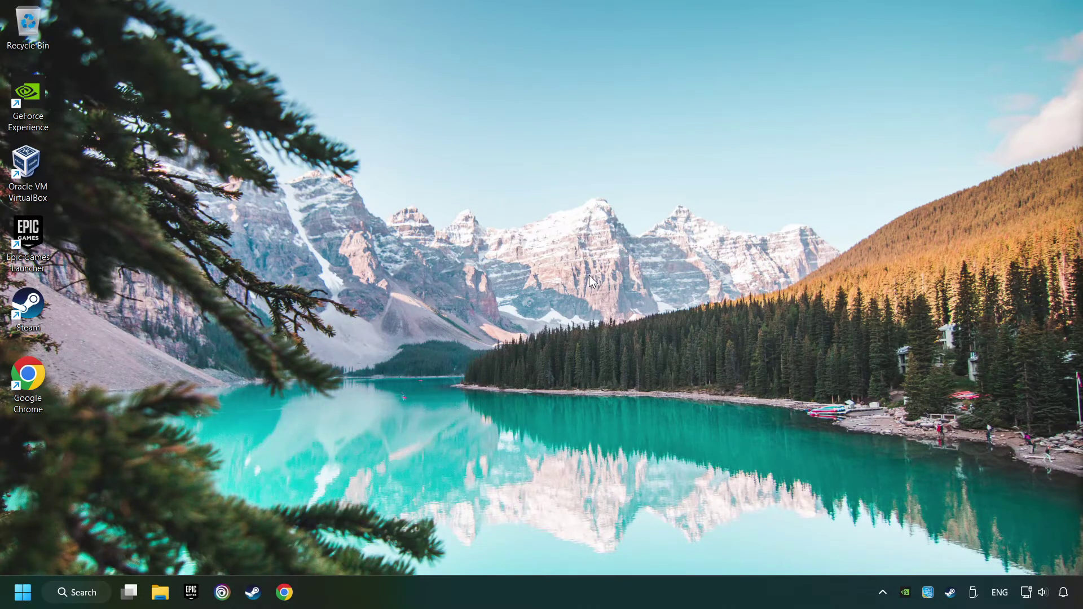
# - Search for 'graphics settings' and open the System > Display > Graphics page
pyautogui.click(83, 592)
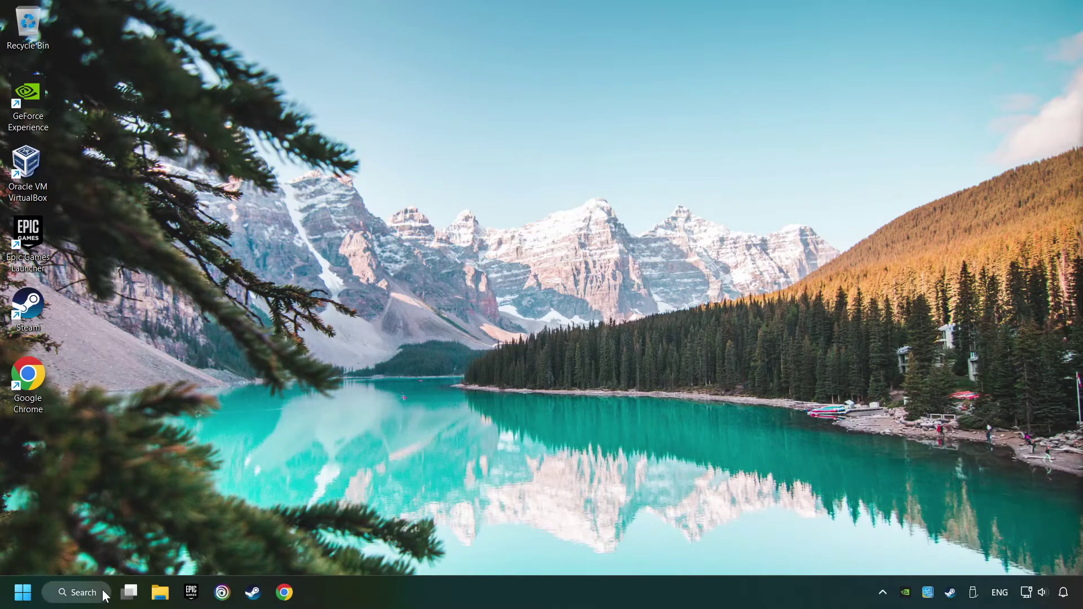
pyautogui.write('graphics se')
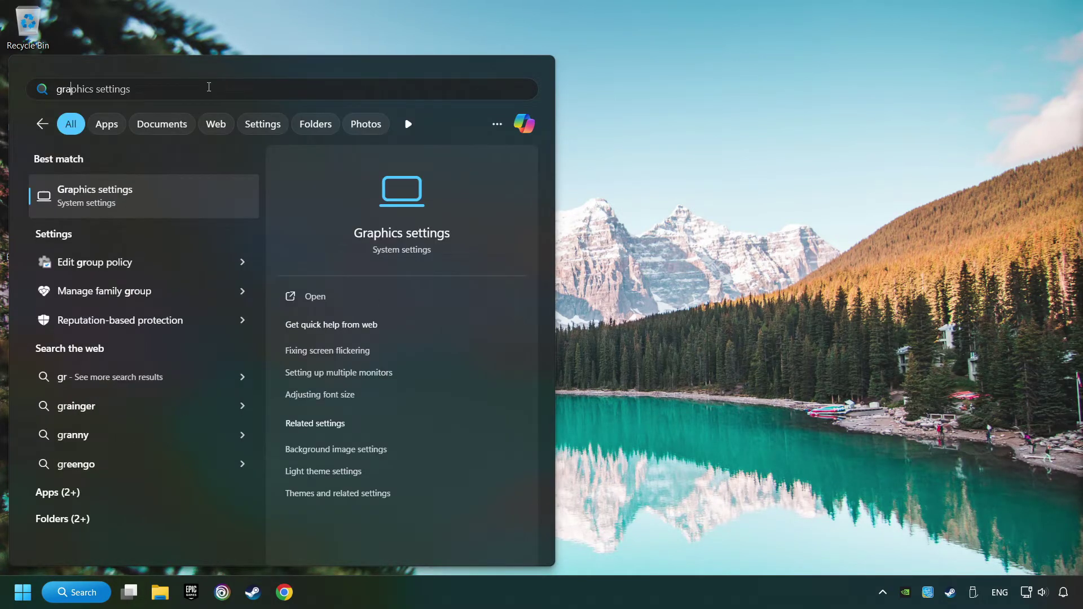
pyautogui.write('ttings')
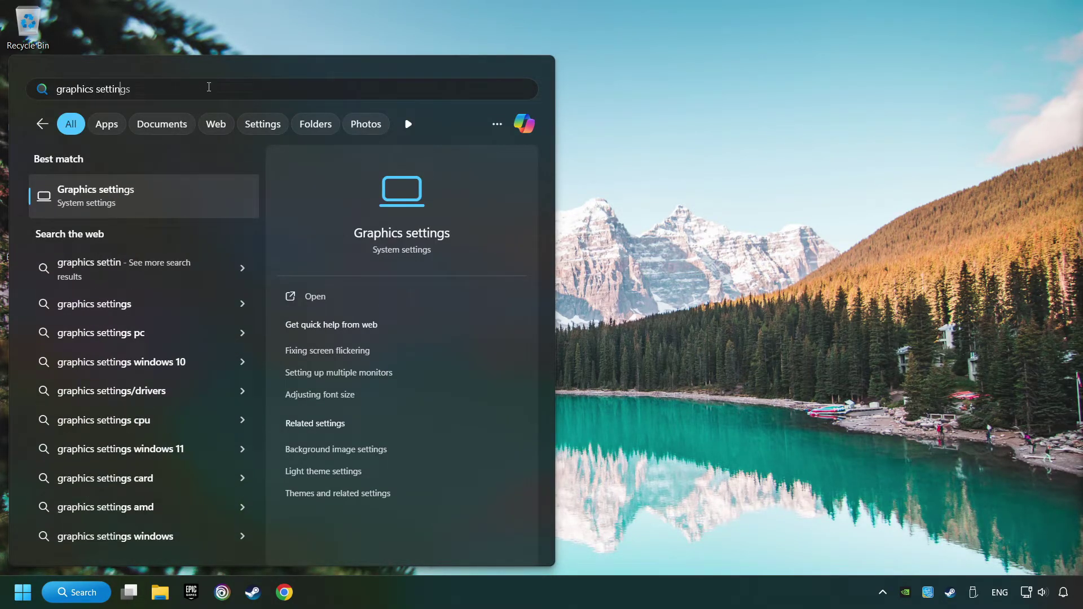
pyautogui.click(198, 196)
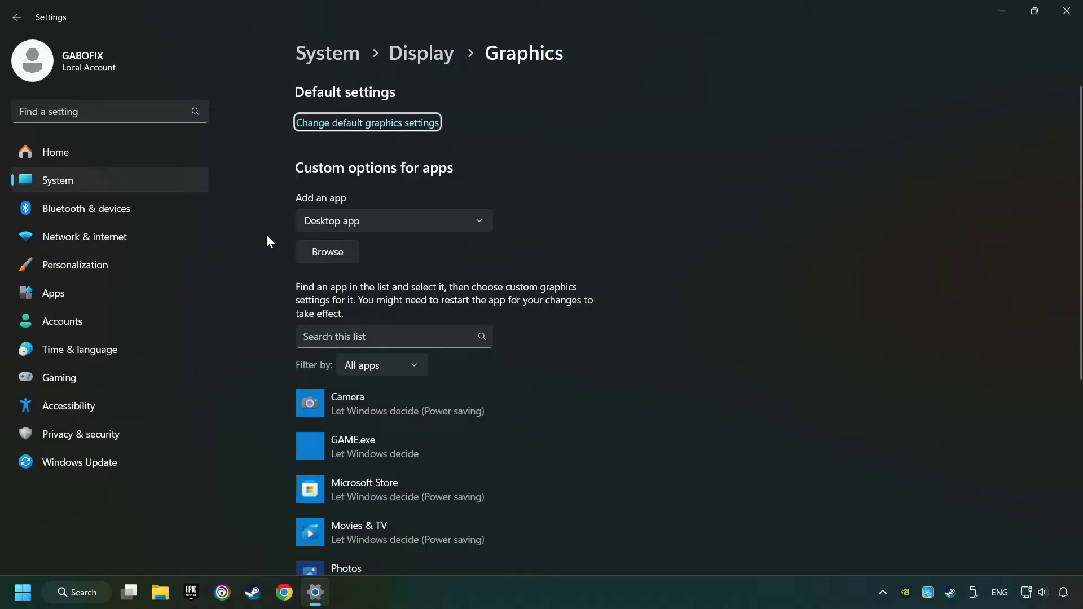
pyautogui.scroll(-2, 263, 236)
pyautogui.scroll(-1, 263, 237)
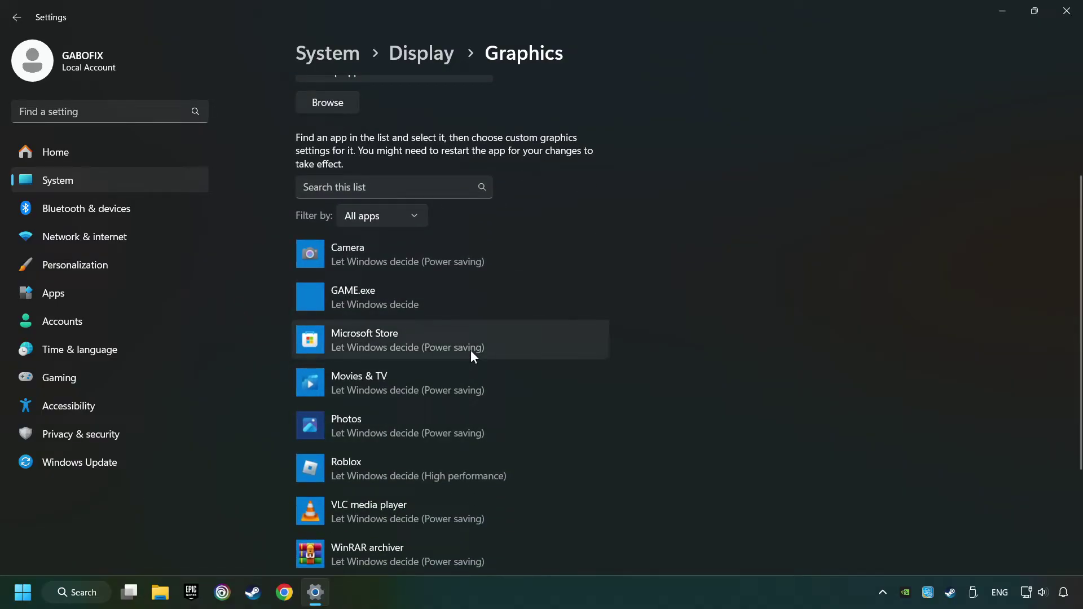
pyautogui.scroll(1, 261, 346)
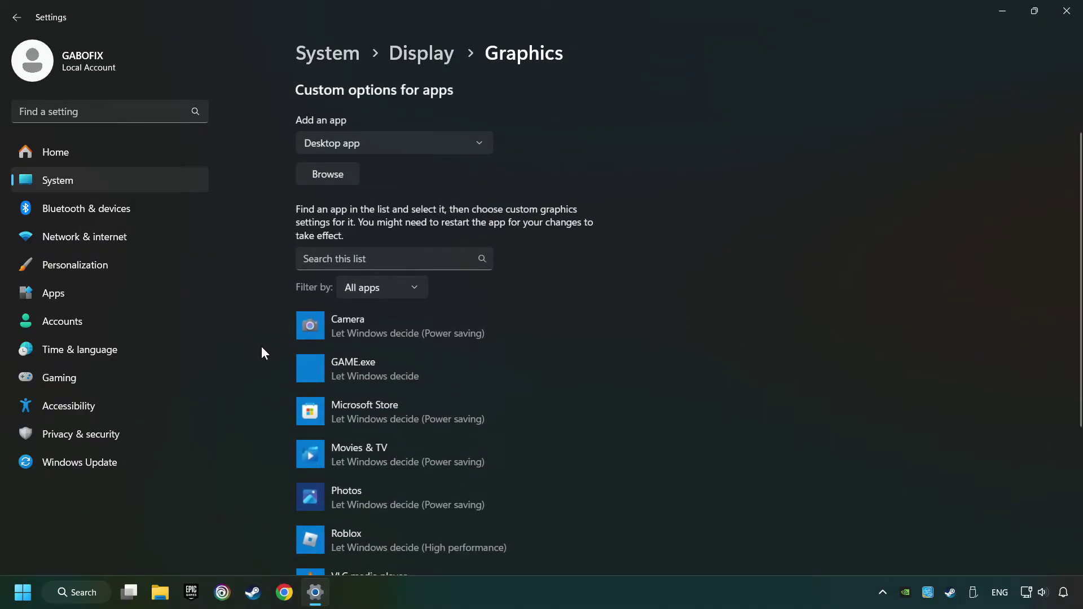
pyautogui.scroll(1, 262, 346)
pyautogui.click(330, 252)
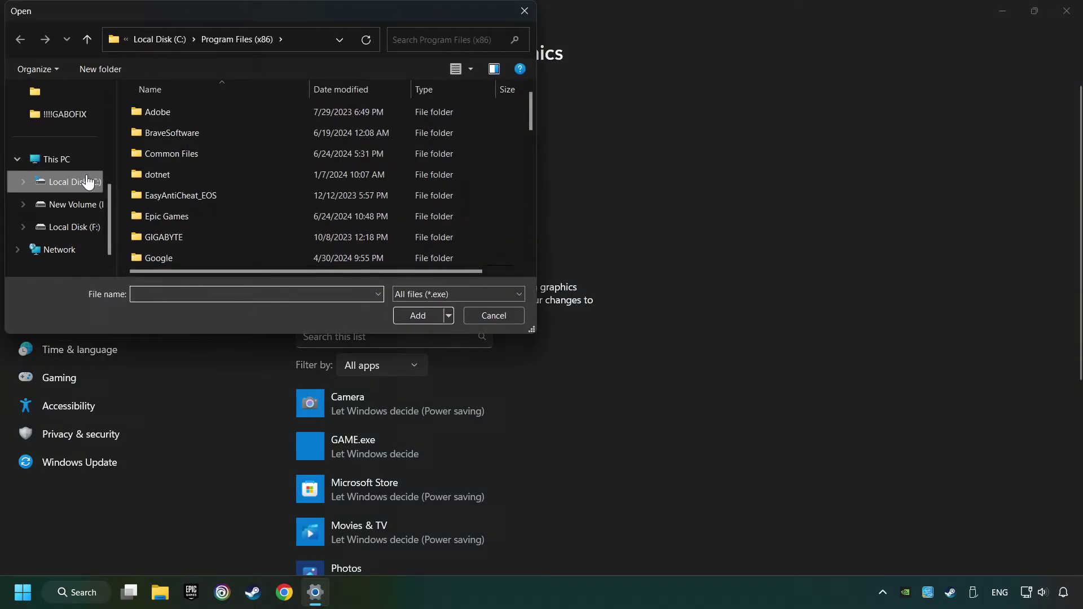
pyautogui.click(528, 12)
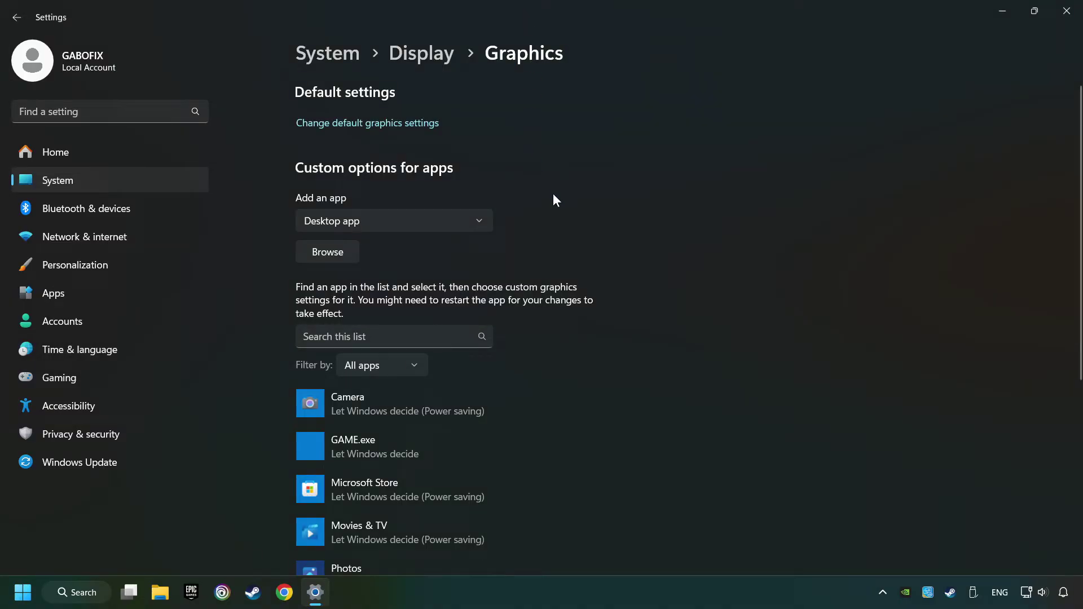
pyautogui.scroll(-3, 552, 193)
pyautogui.scroll(-1, 552, 194)
# - Save GAME.exe's graphics preference as High performance (NVIDIA GTX 1050 Ti) and close Settings
pyautogui.click(370, 294)
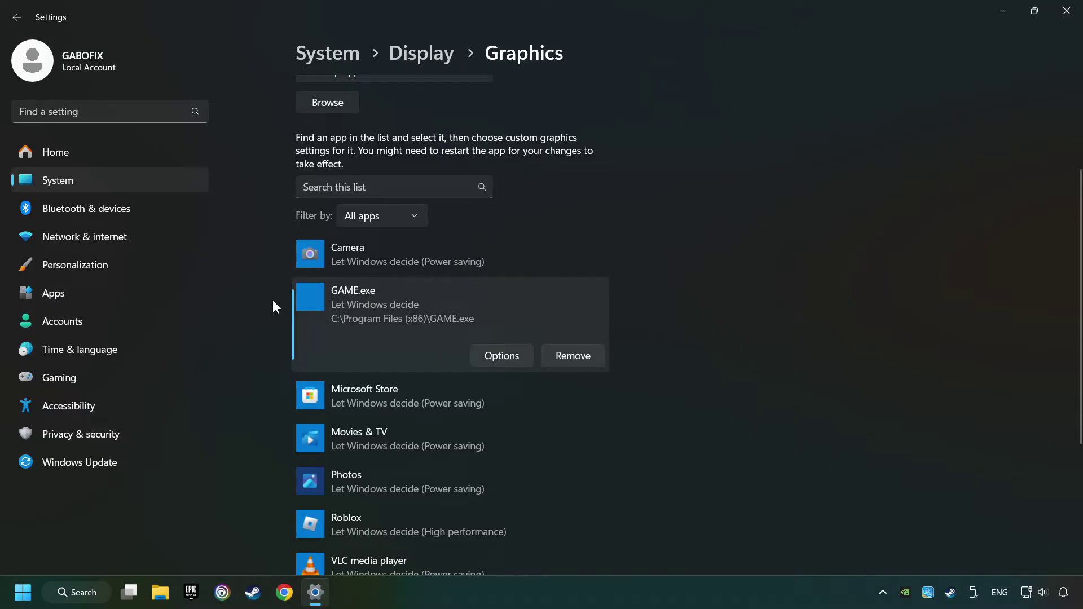
pyautogui.click(514, 354)
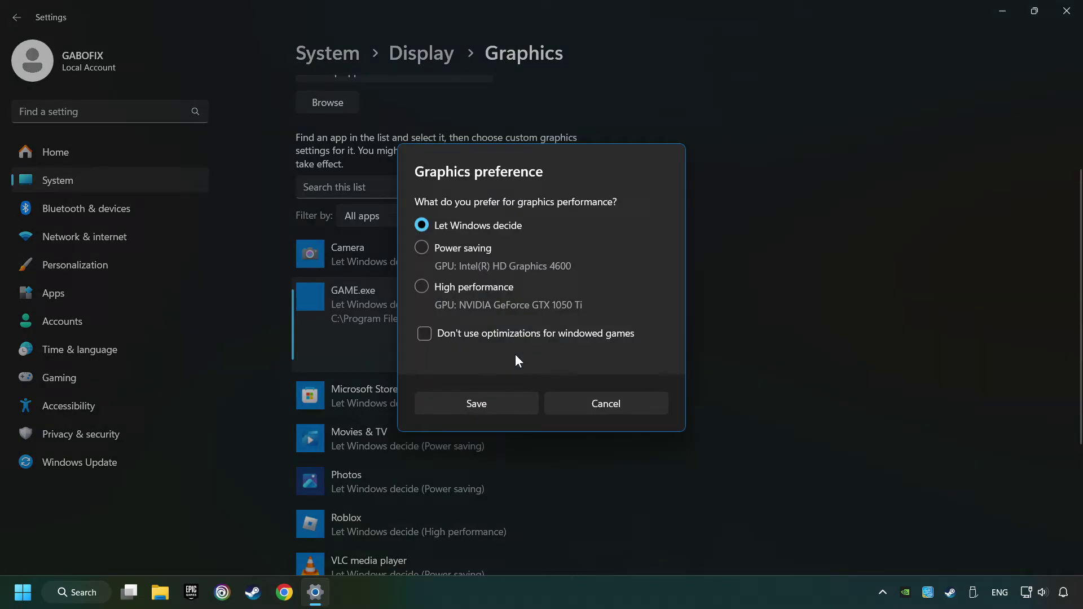
pyautogui.click(422, 284)
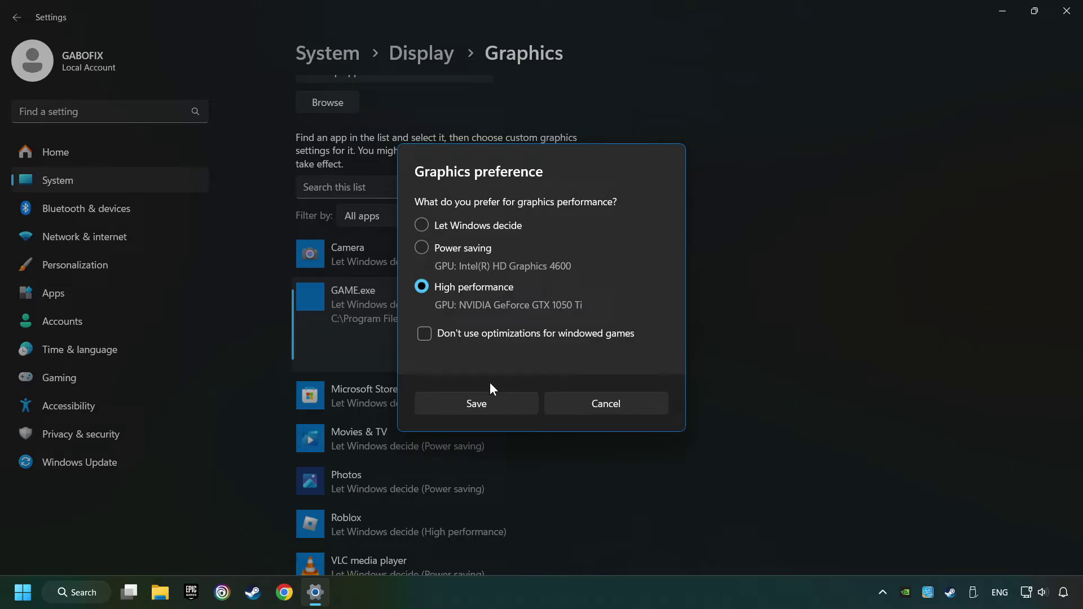
pyautogui.click(495, 403)
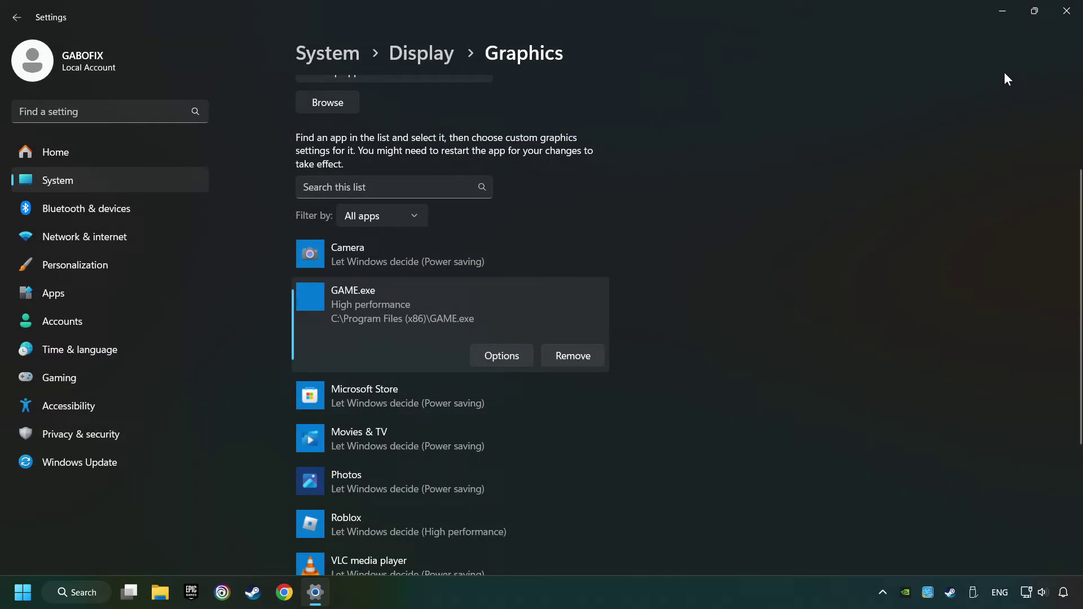
pyautogui.click(1066, 12)
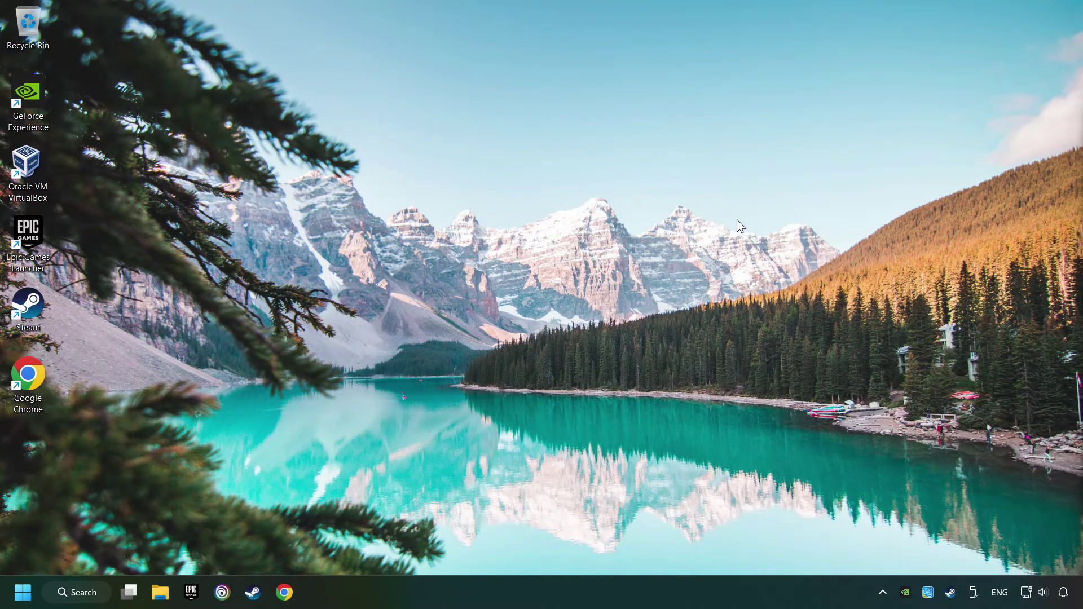
# - Launch Steam and open Properties for GAME from the Library
pyautogui.click(252, 592)
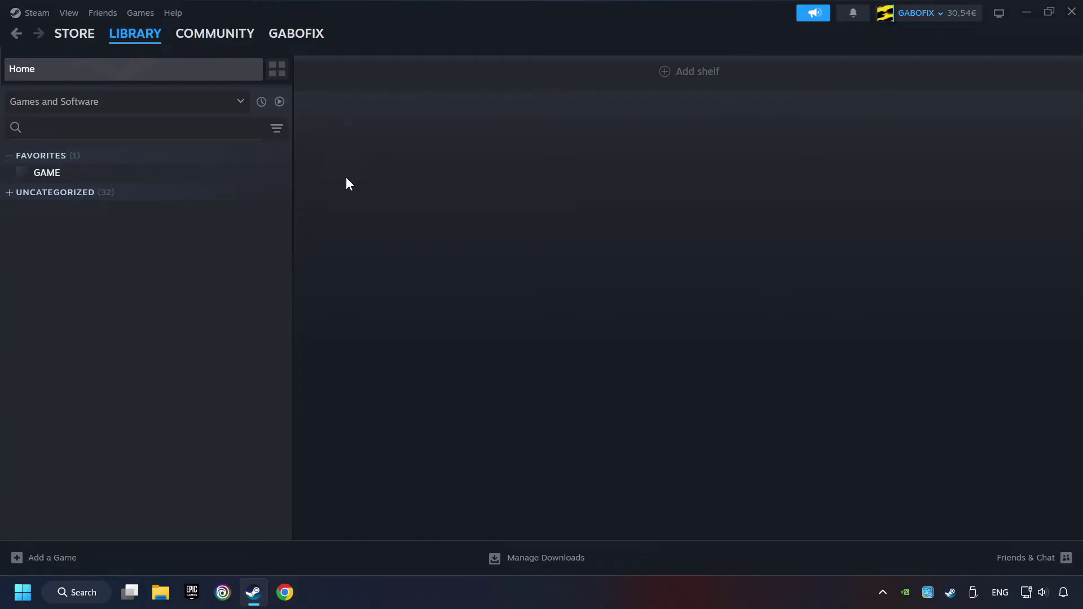
pyautogui.rightClick(239, 181)
pyautogui.moveTo(271, 260)
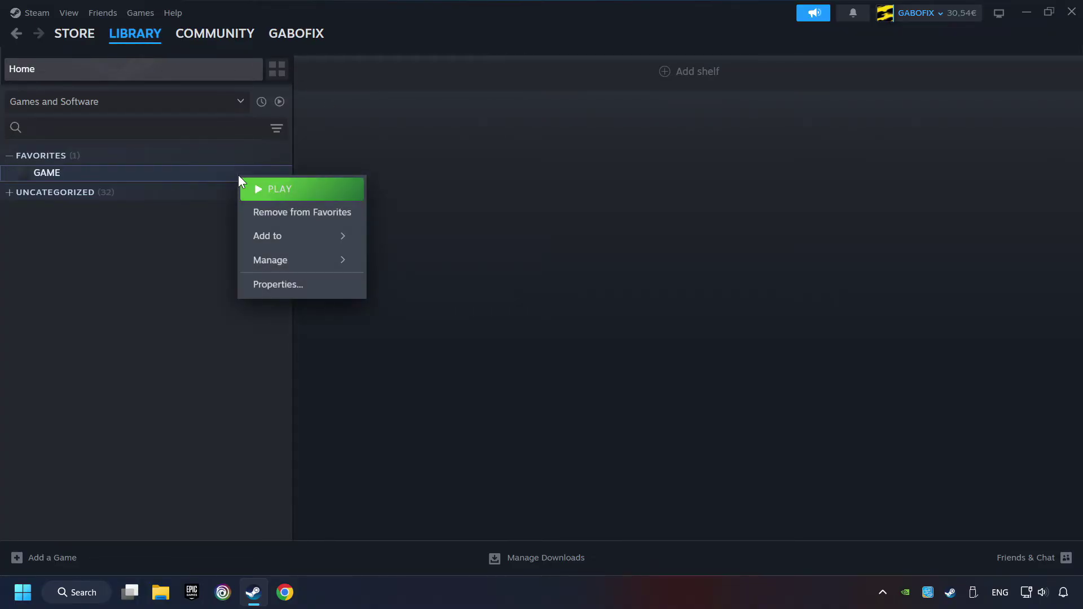
pyautogui.click(330, 286)
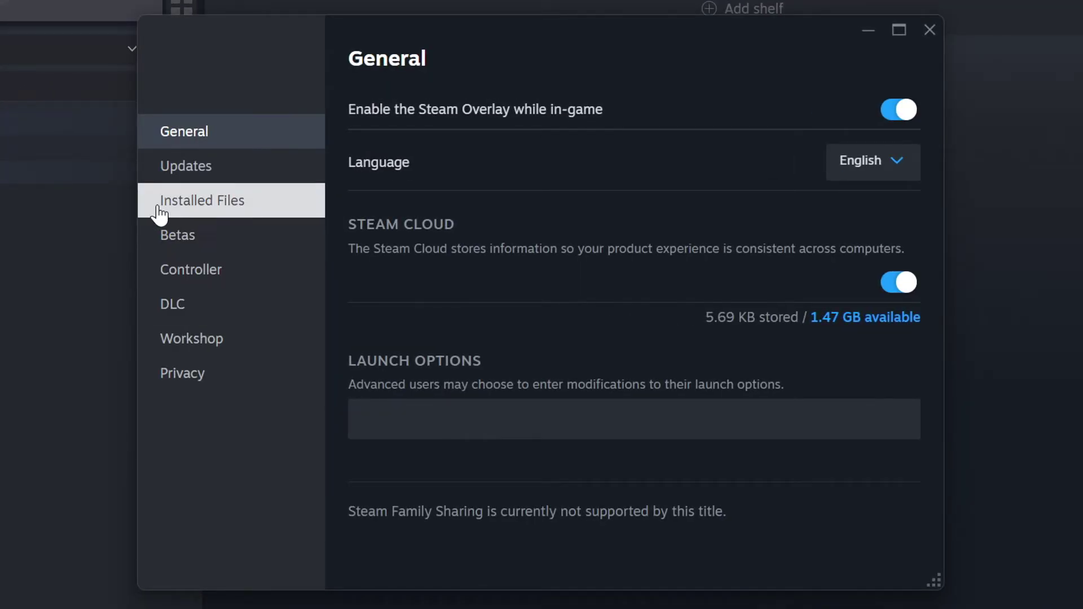
# - Run Verify integrity of game files for GAME from its Installed Files page
pyautogui.click(251, 208)
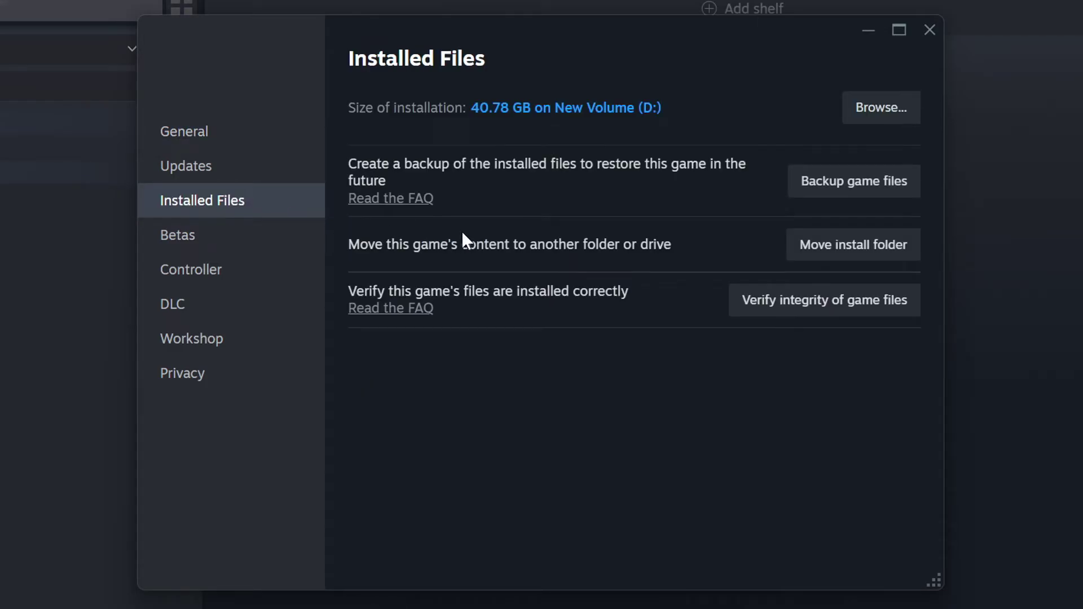
pyautogui.click(846, 313)
# - Open the game's install folder and bring up Properties for the GAME shortcut
pyautogui.click(892, 118)
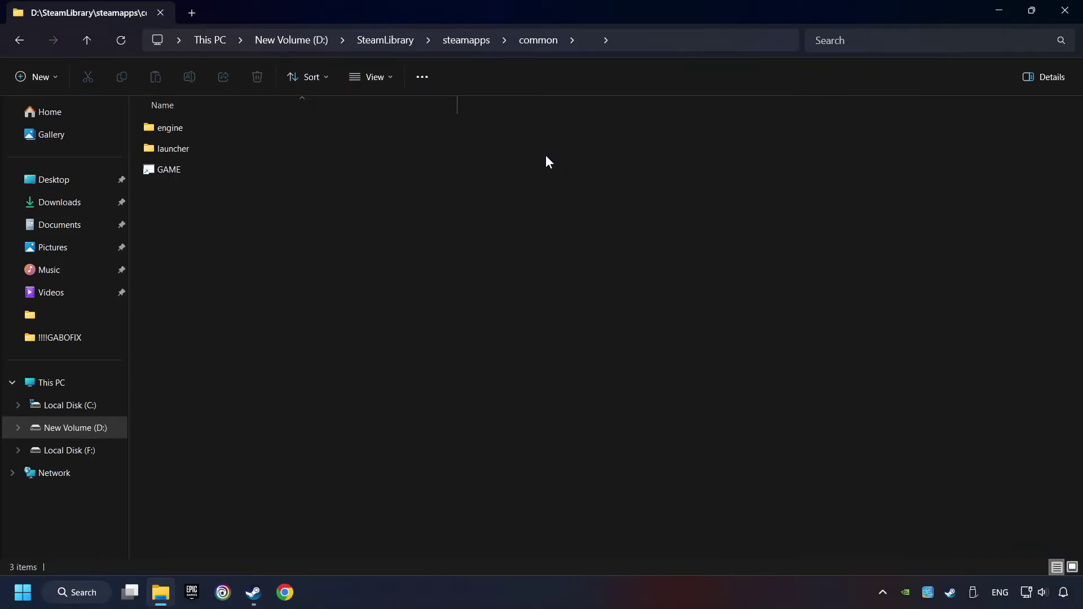
pyautogui.click(304, 168)
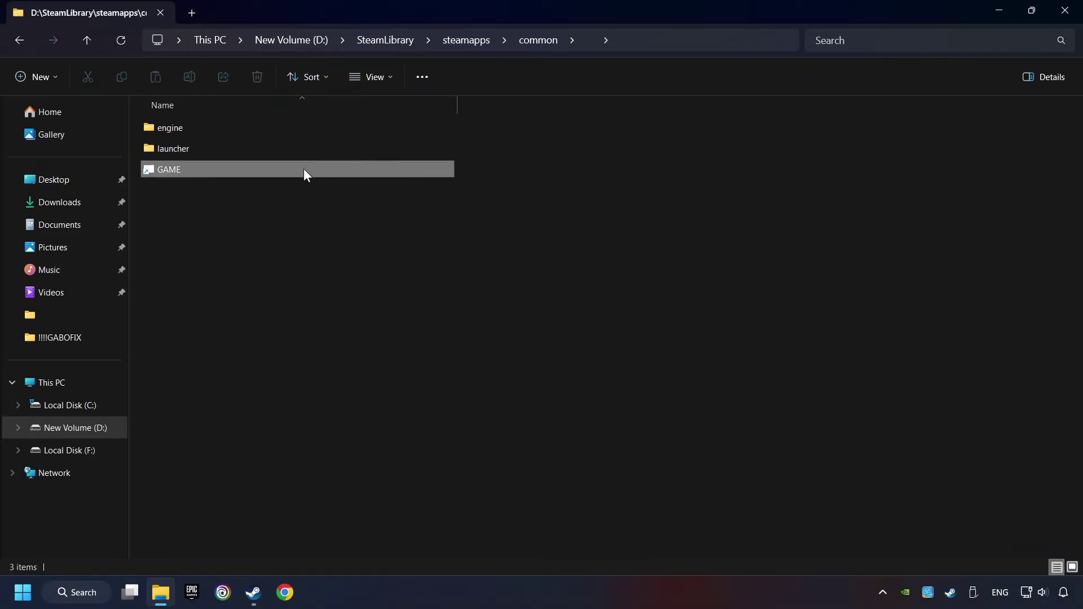
pyautogui.rightClick(344, 166)
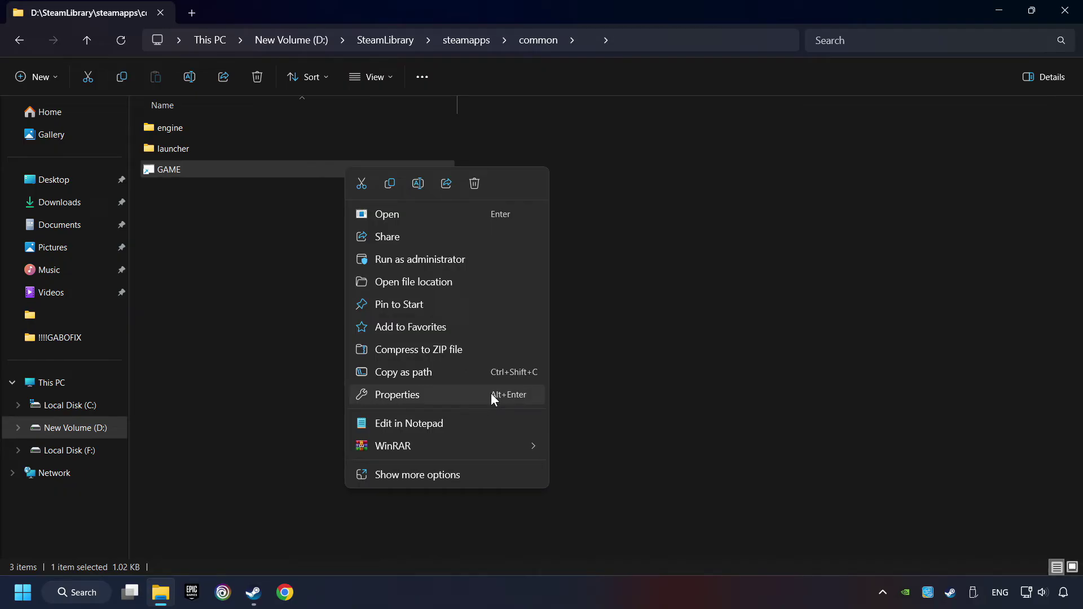
pyautogui.click(365, 395)
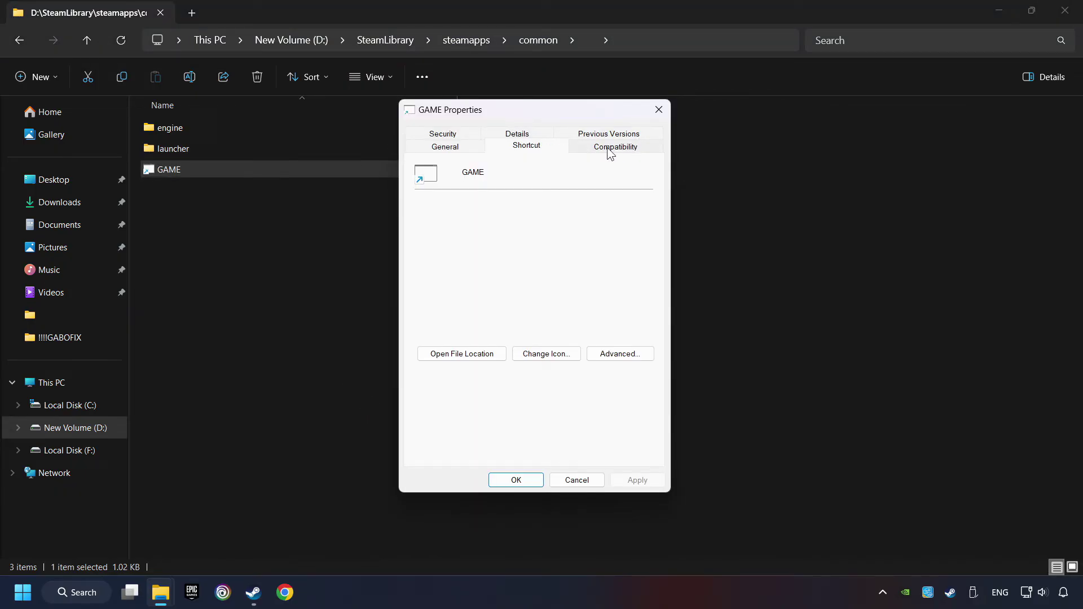
# - Set GAME to Windows 8 compatibility mode with fullscreen optimizations disabled
pyautogui.click(640, 147)
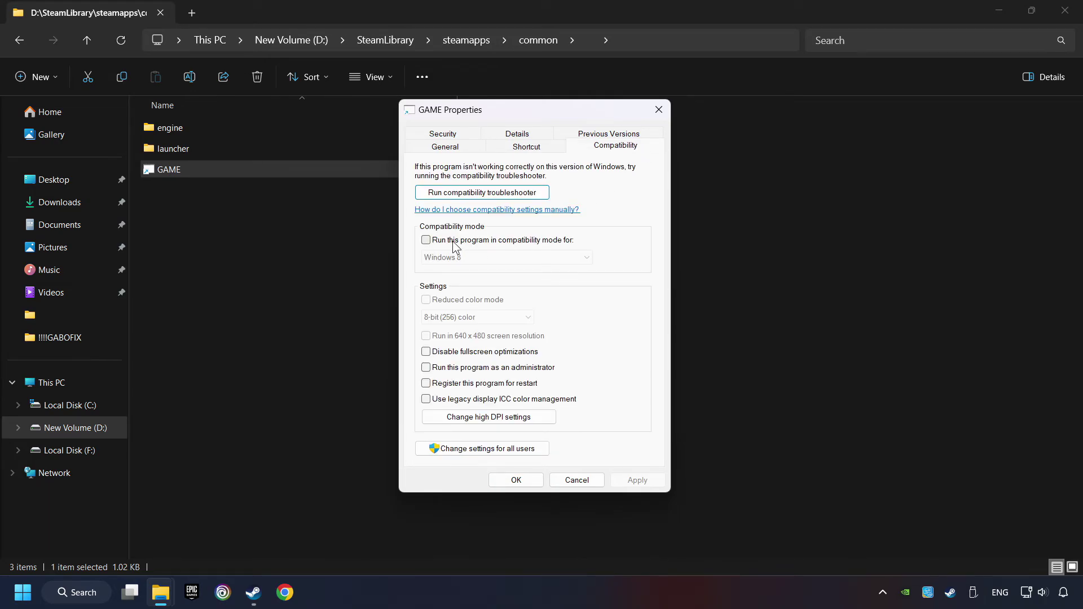
pyautogui.click(507, 240)
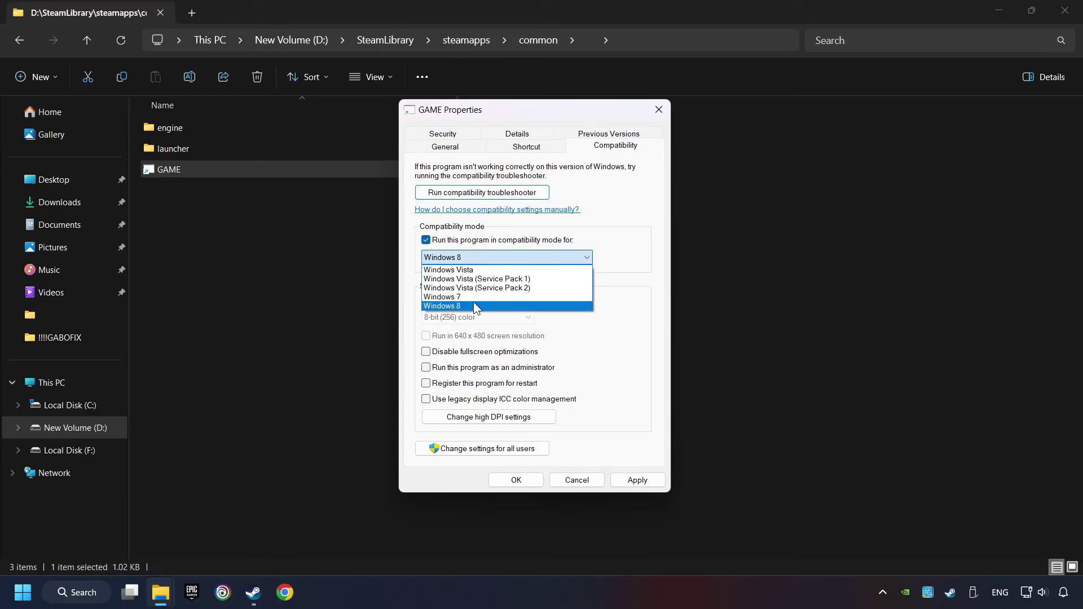
pyautogui.click(476, 307)
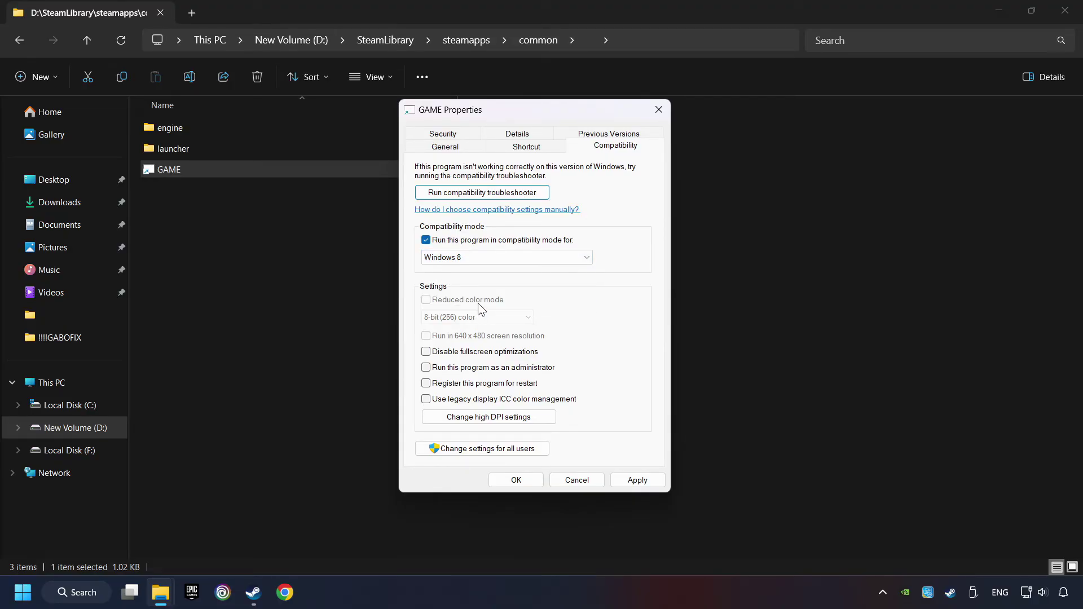
pyautogui.click(427, 351)
# - Make GAME run as administrator, then apply and confirm the compatibility settings
pyautogui.click(427, 367)
pyautogui.click(635, 481)
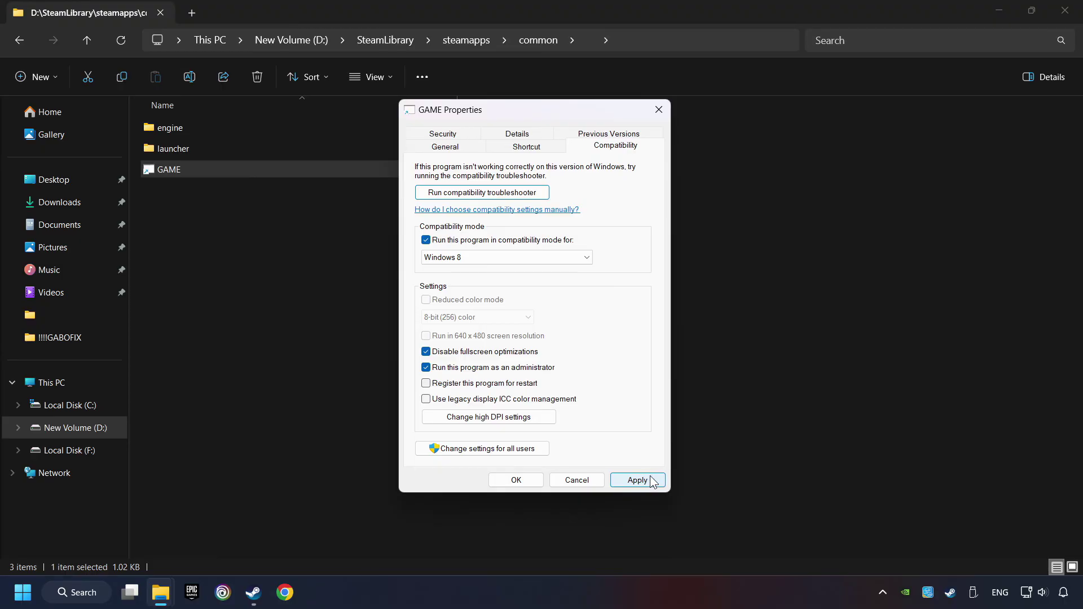
pyautogui.click(516, 481)
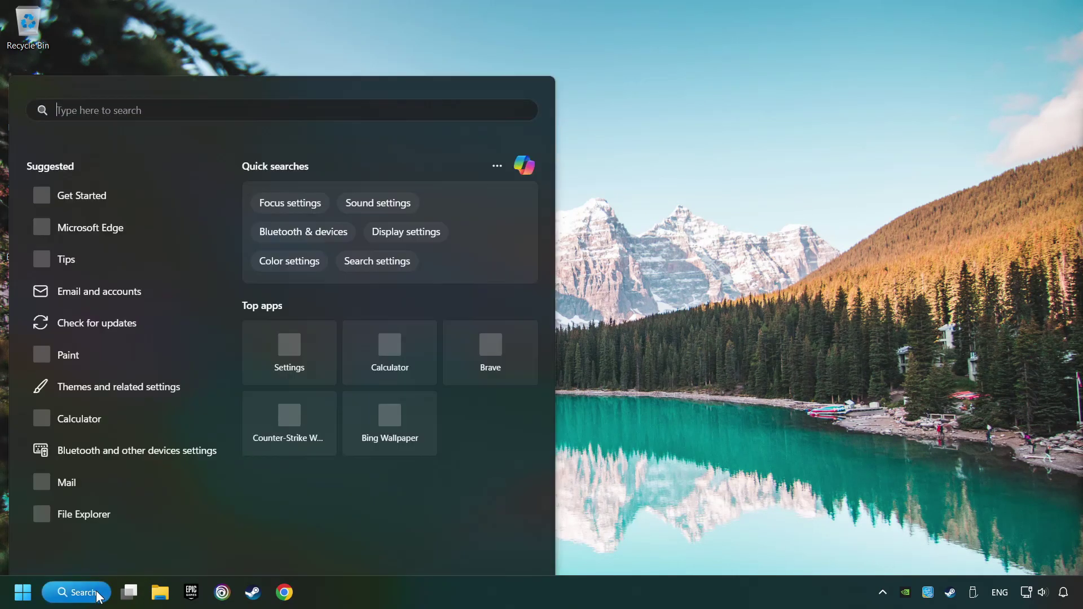
pyautogui.write('u')
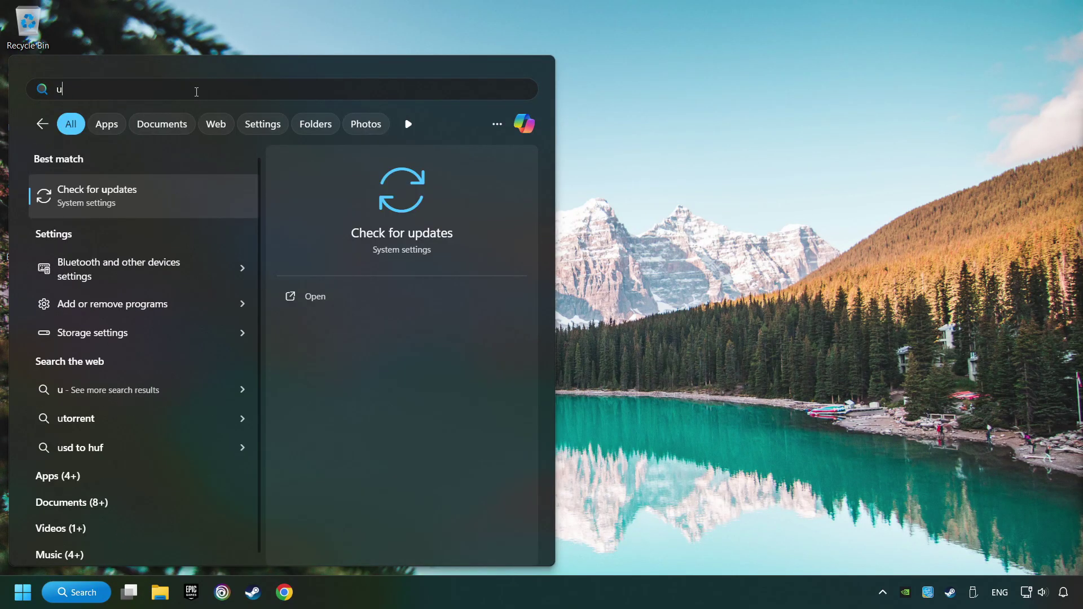
pyautogui.write('pdates')
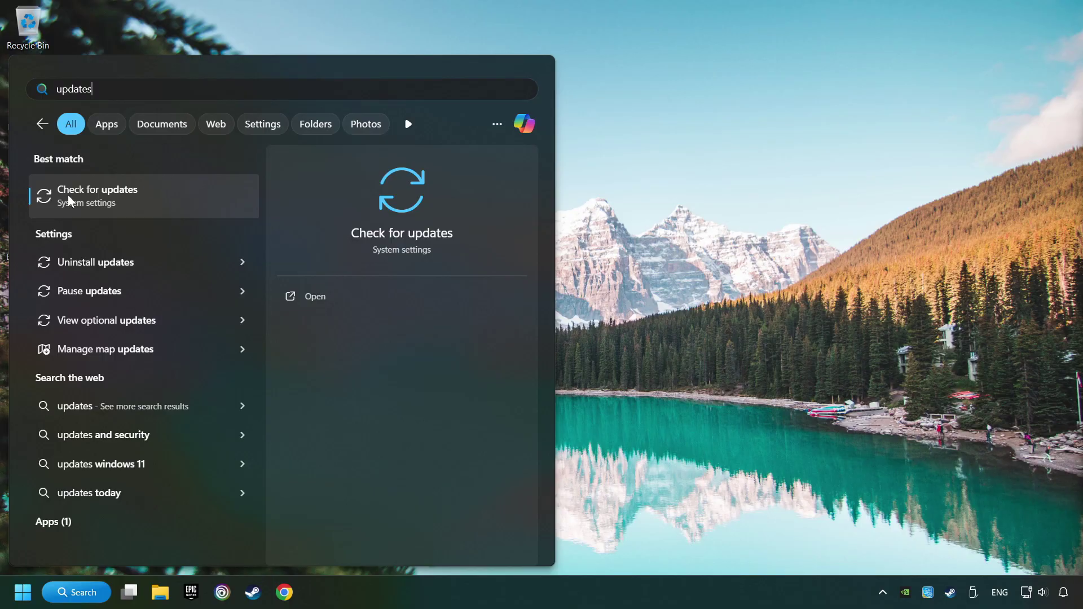
# - Open the Windows Update page from the 'updates' search results
pyautogui.click(92, 197)
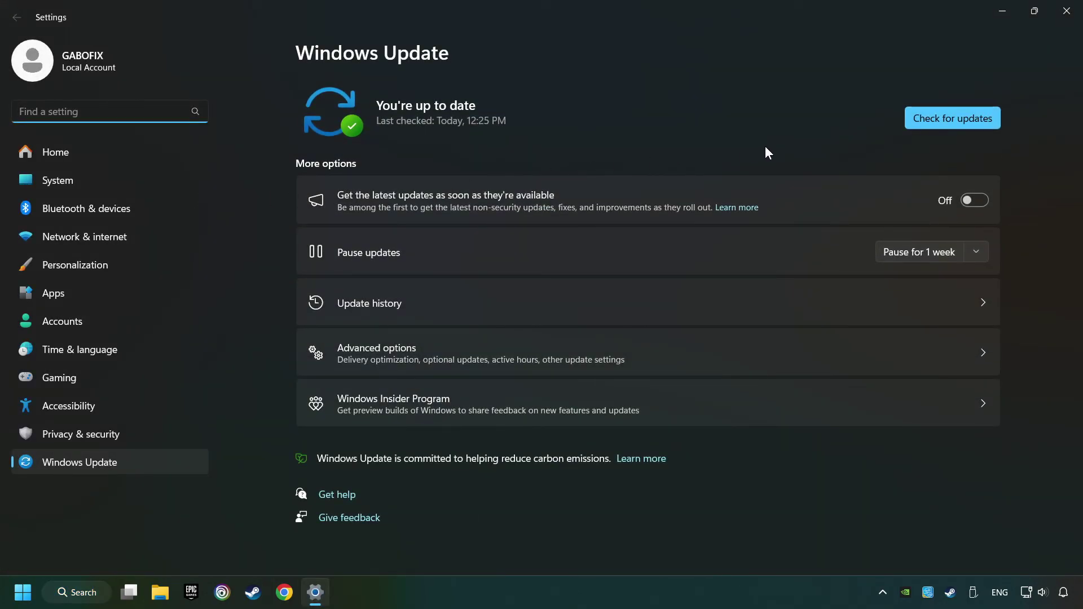
# - Start a fresh Windows update check on the Windows Update page
pyautogui.click(947, 118)
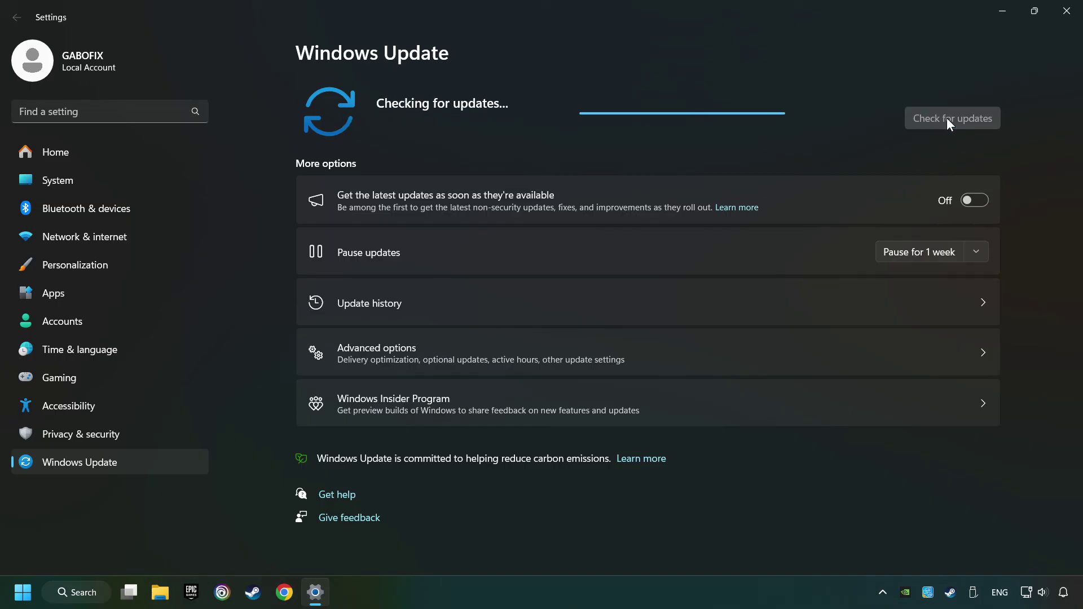